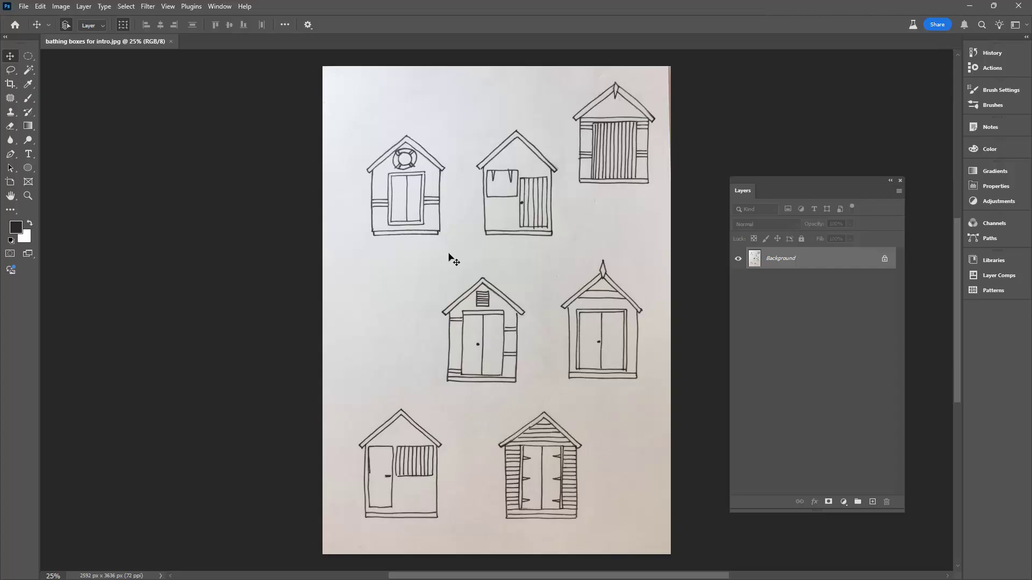
- Draw a freehand Lasso loop around the middle beach hut sketch
click(11, 70)
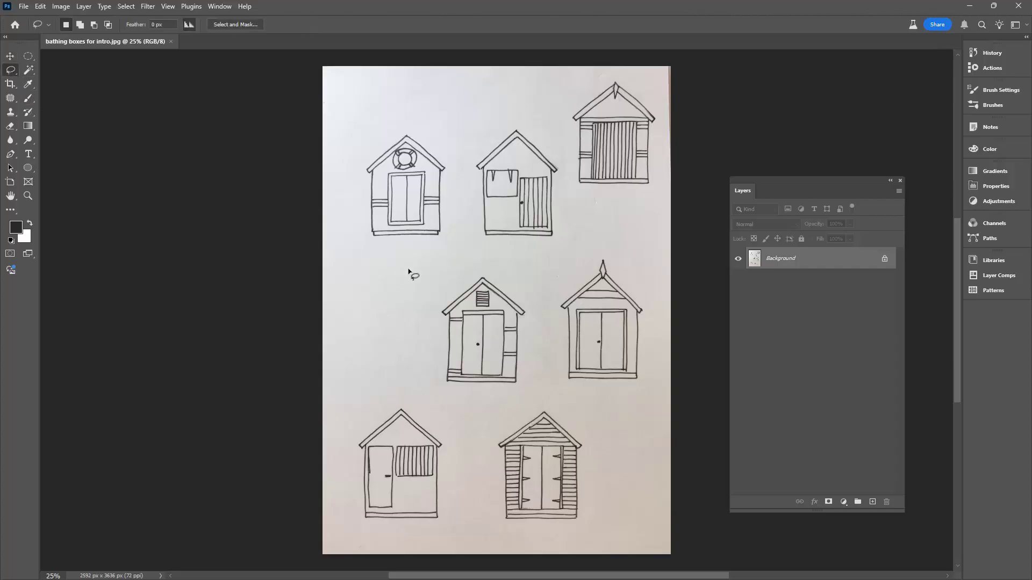
mouse_move(461, 265)
mouse_down()
mouse_move(444, 281)
mouse_move(424, 335)
mouse_move(431, 366)
mouse_move(438, 384)
mouse_move(494, 401)
mouse_move(541, 360)
mouse_move(544, 321)
mouse_move(521, 291)
mouse_move(453, 271)
mouse_up()
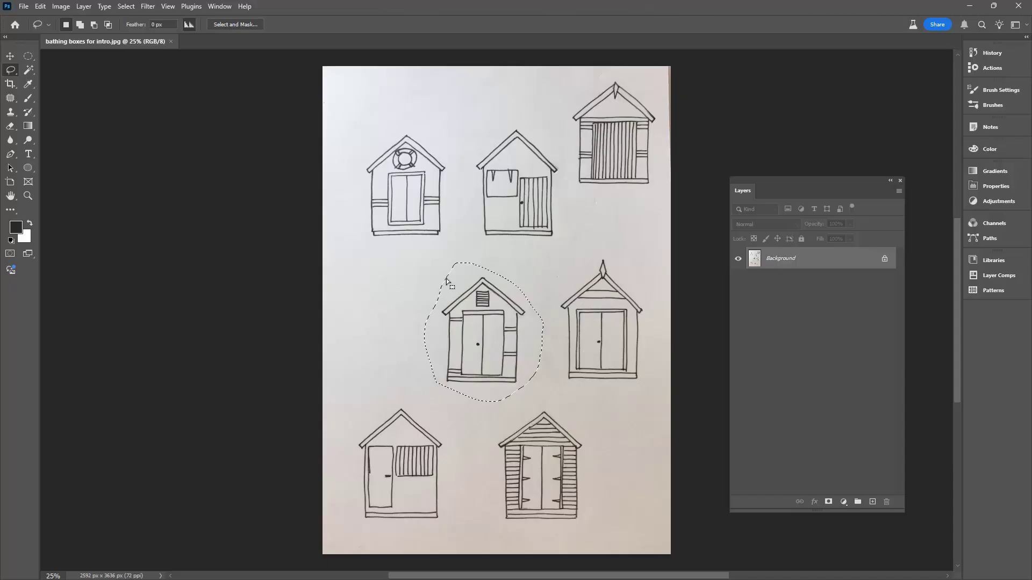
- Create a new Clipboard-sized document (888 x 1036 px) and paste the hut sketch into it
click(24, 6)
click(26, 17)
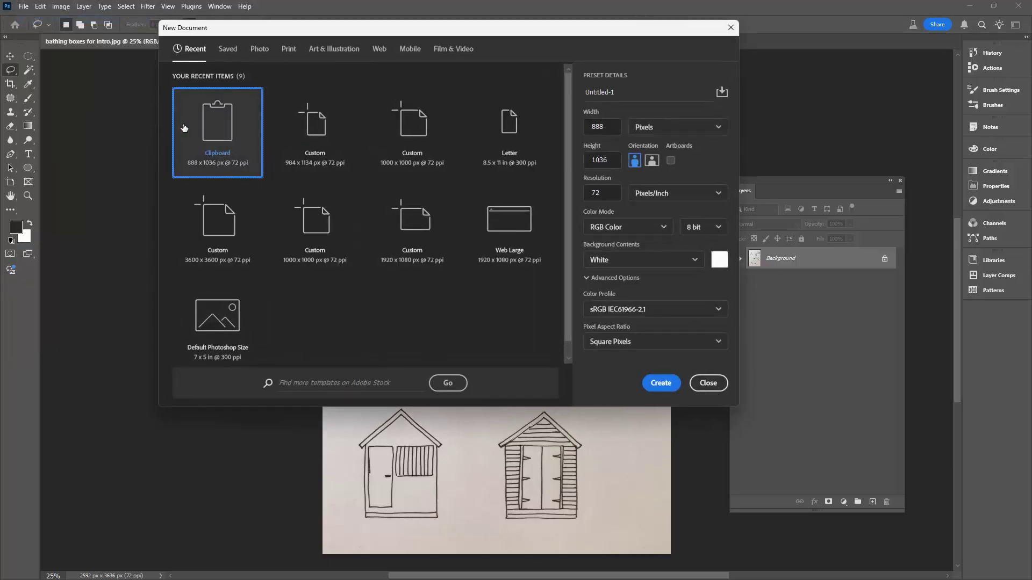
click(659, 382)
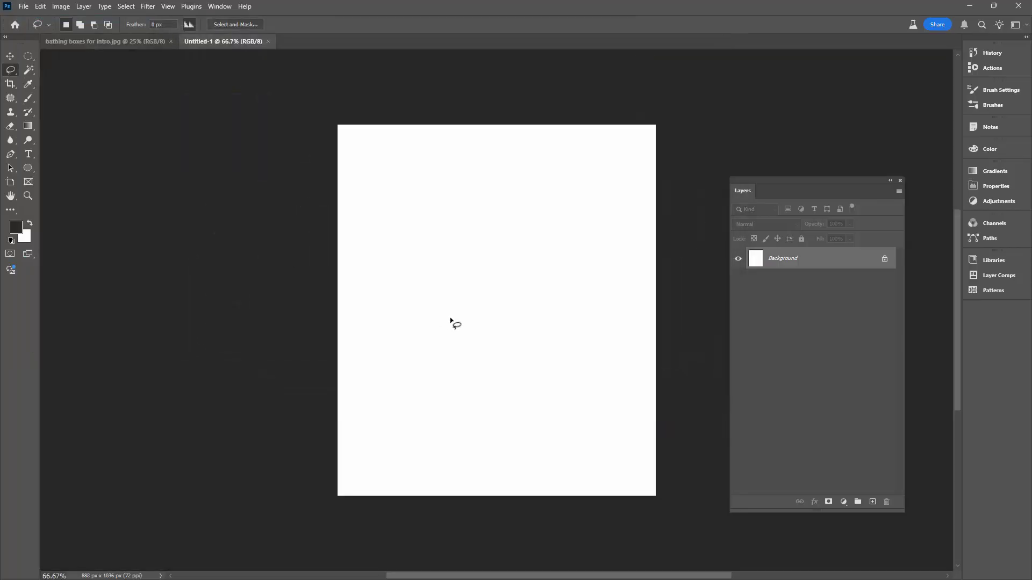
key(ctrl+v)
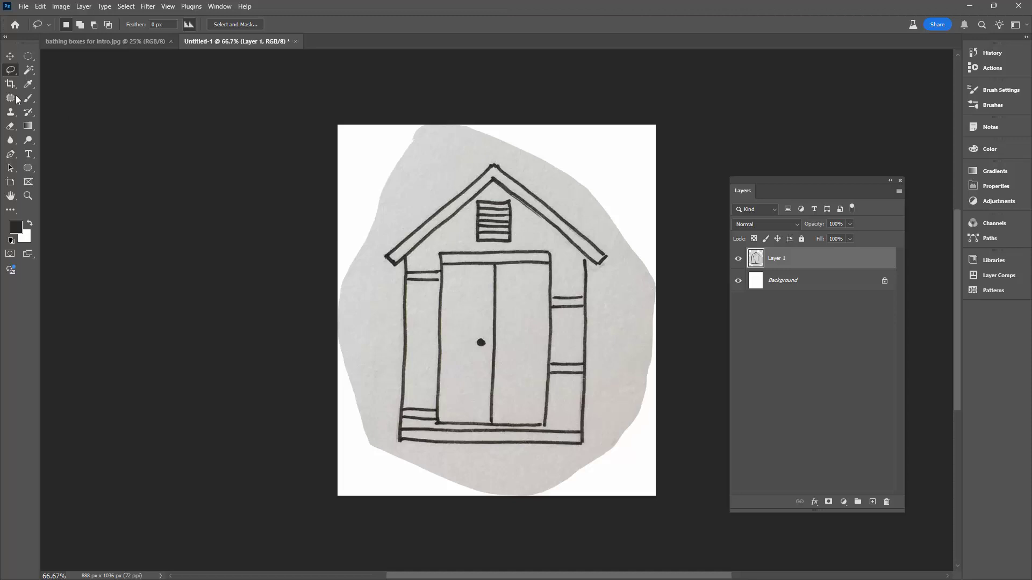
- Delete the grey paper around the drawing with the Magic Wand, then deselect
click(29, 70)
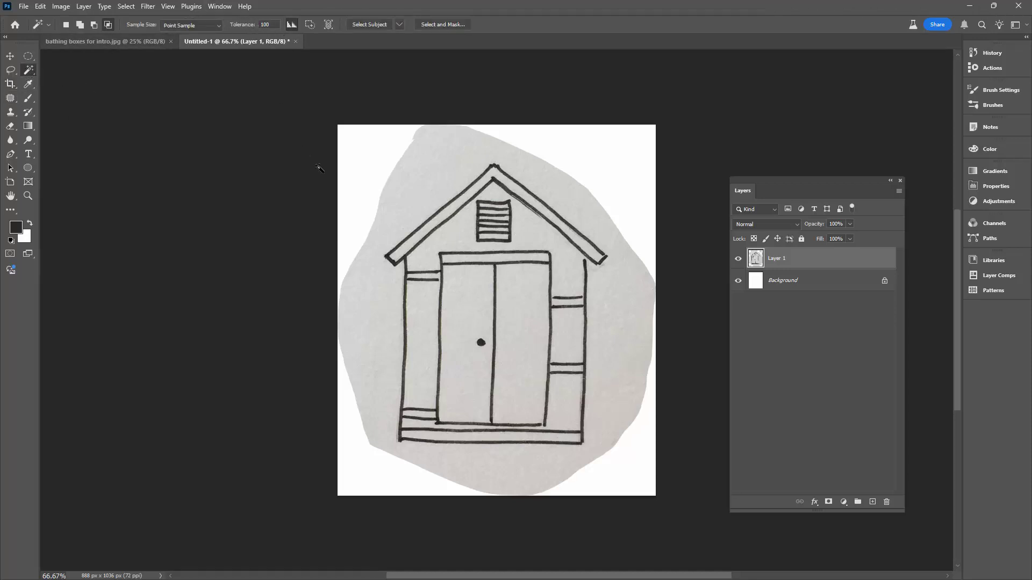
click(406, 197)
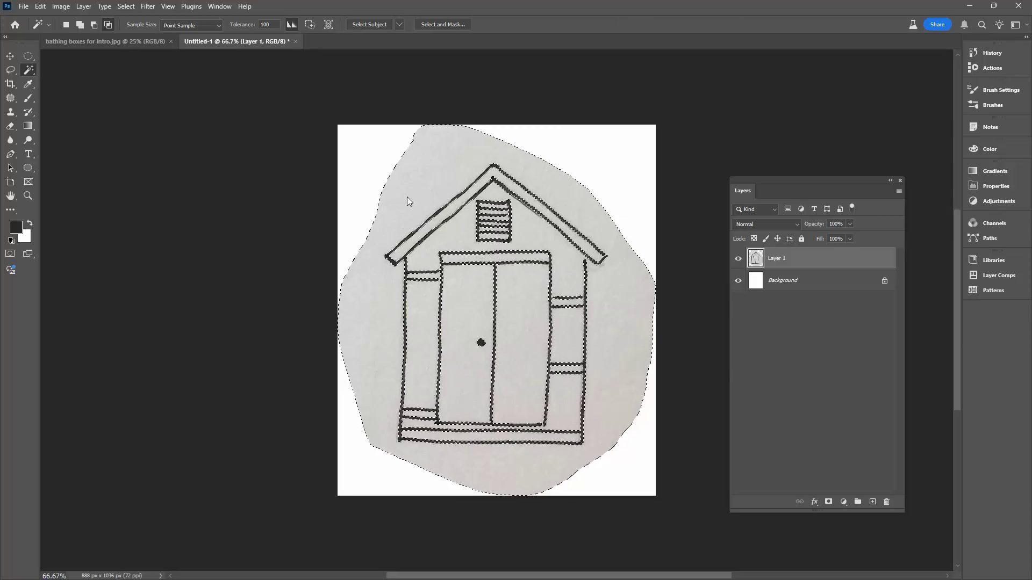
key(Delete)
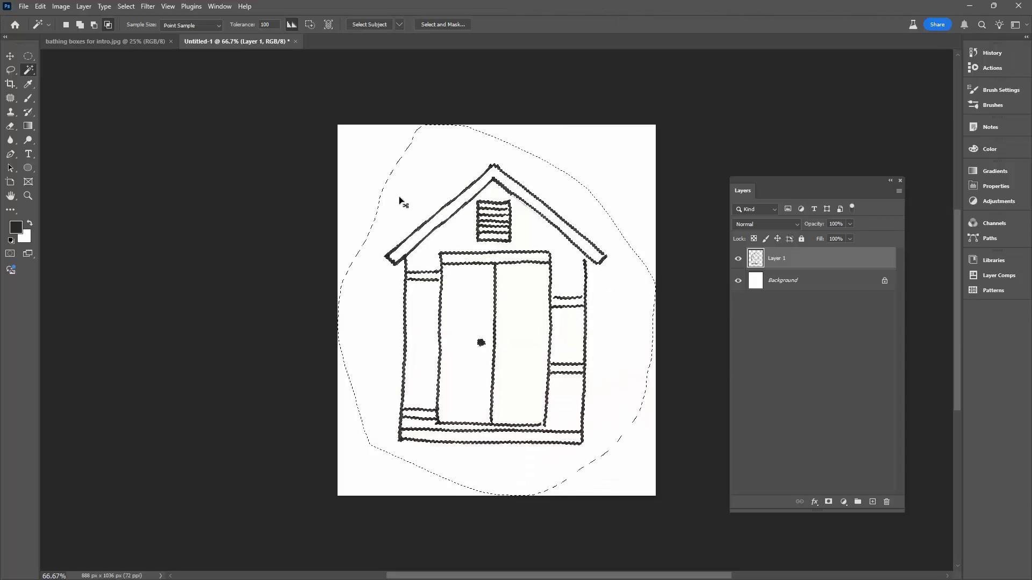
key(ctrl+d)
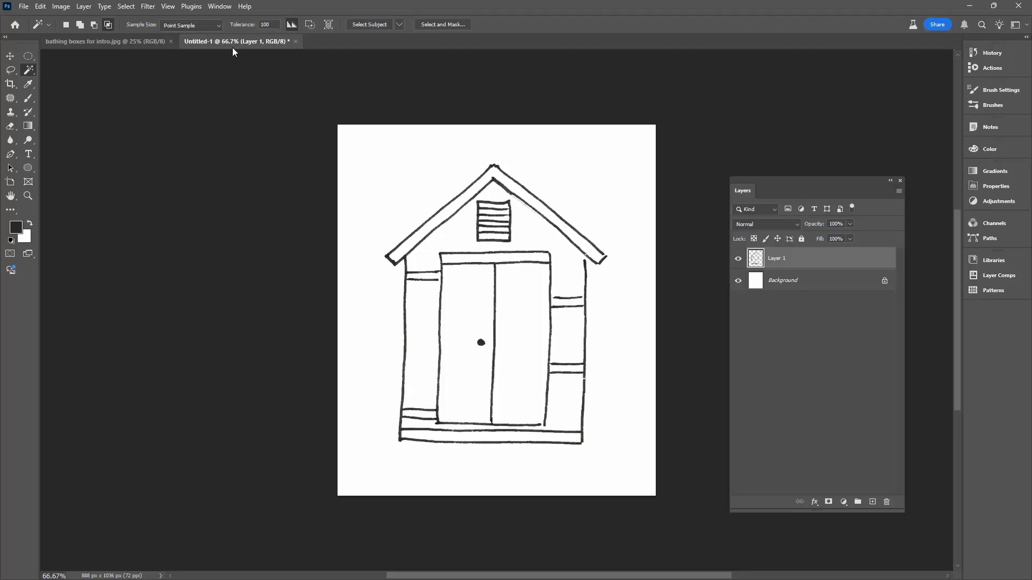
- Apply Filter > Other > Minimum at radius 2 pixels, comparing the preview off and on
click(148, 6)
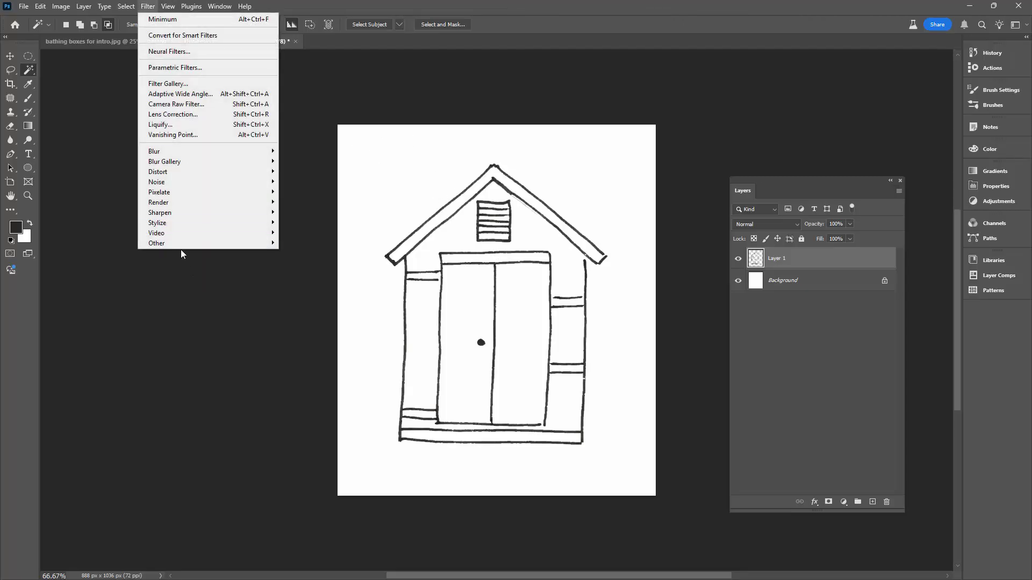
mouse_move(178, 243)
click(322, 286)
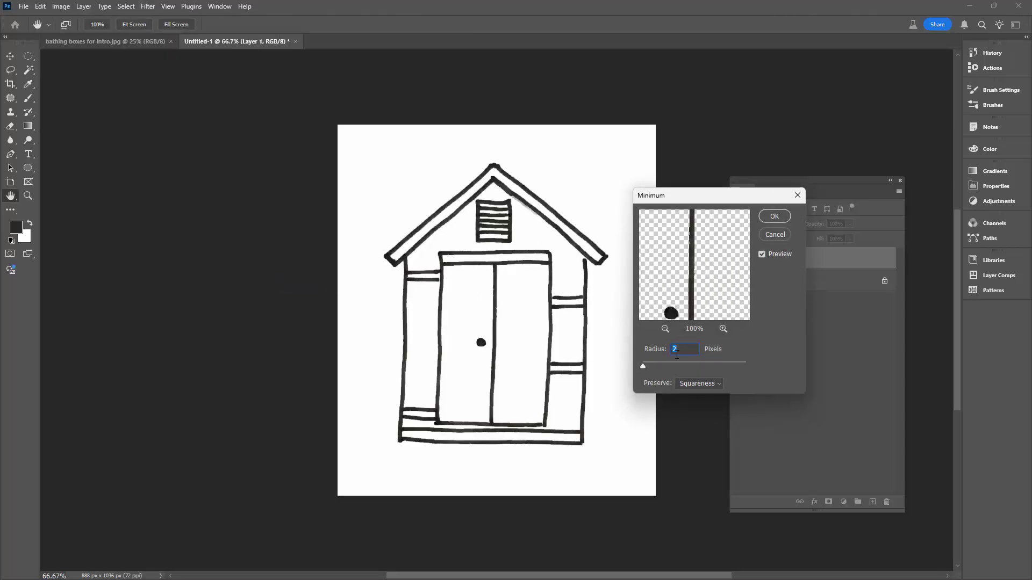
click(762, 253)
click(762, 253)
click(774, 217)
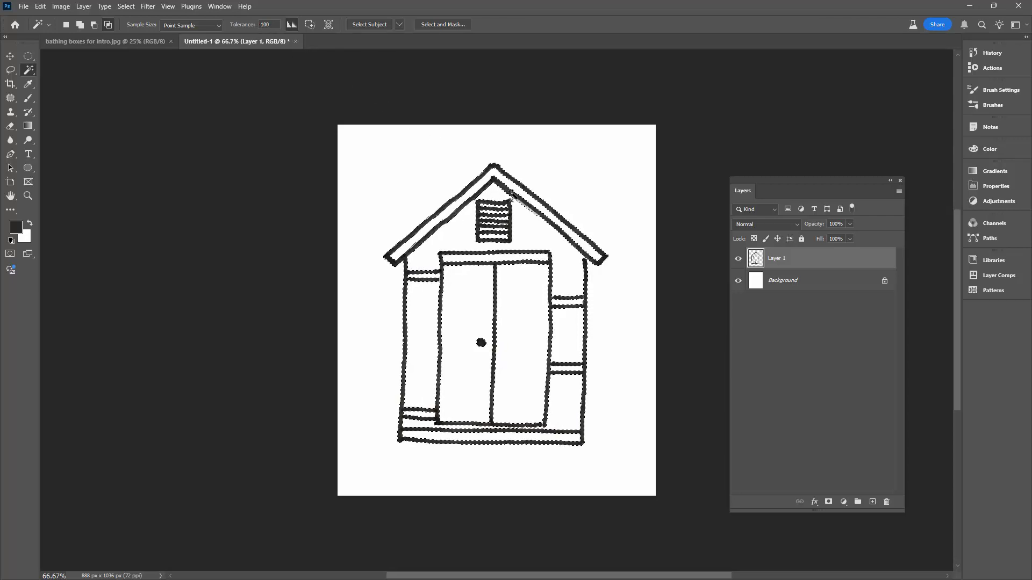
- Bring up the context menu on the selected black outlines to make a work path
right_click(514, 195)
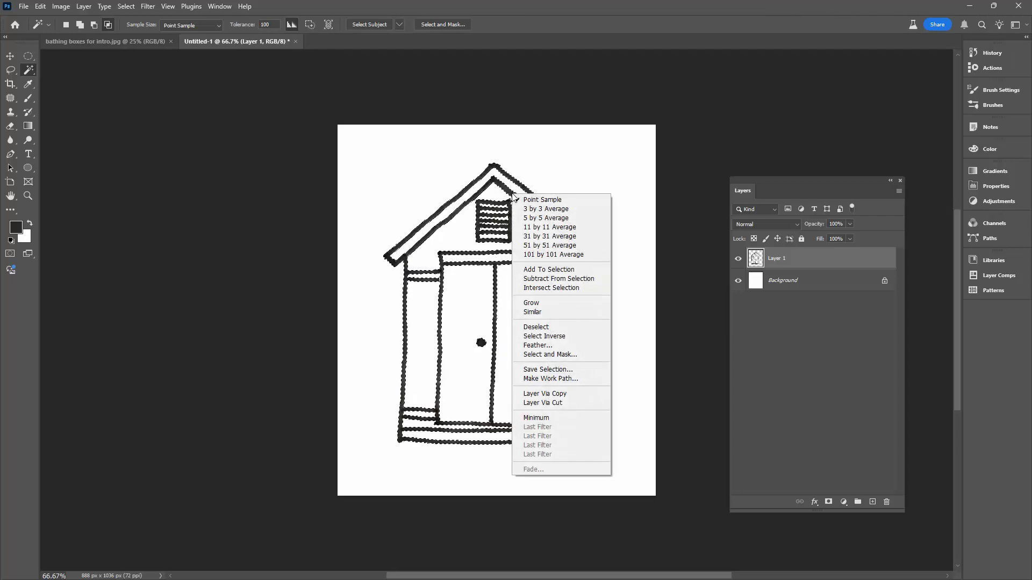
- Make a work path from the selection at tolerance 3 and hide the drawing to inspect it
click(536, 379)
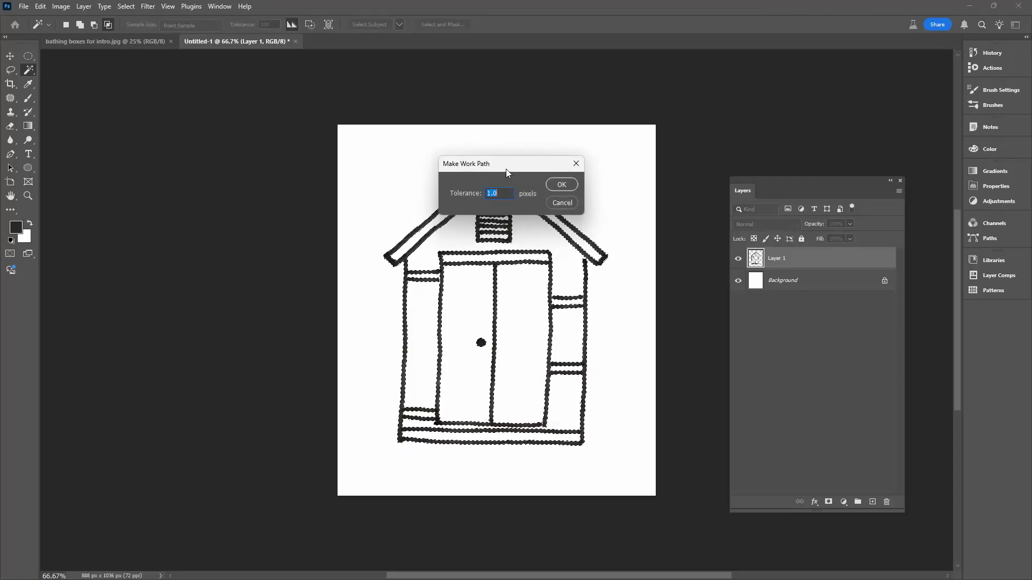
drag(510, 169, 620, 269)
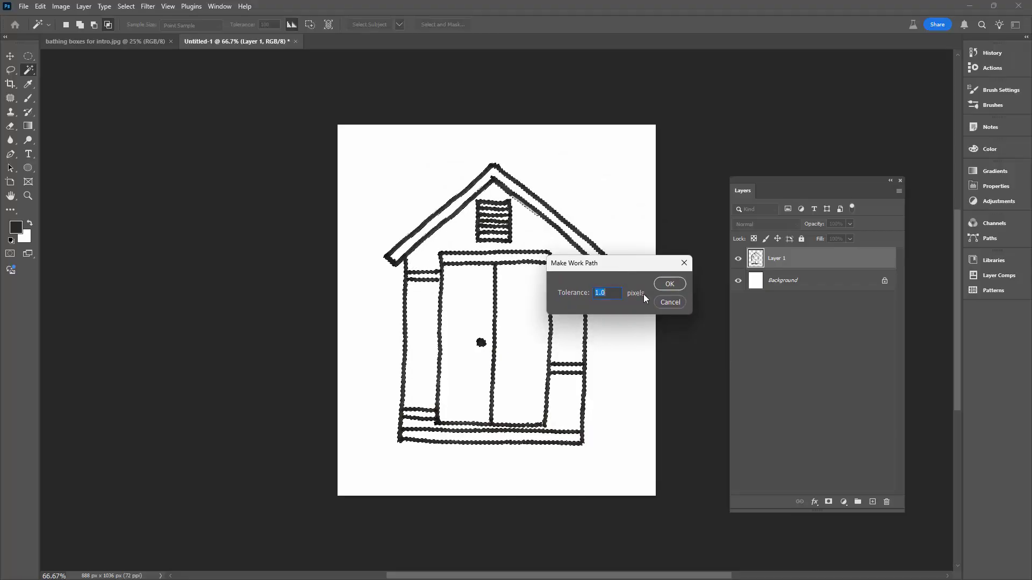
text(3)
click(665, 282)
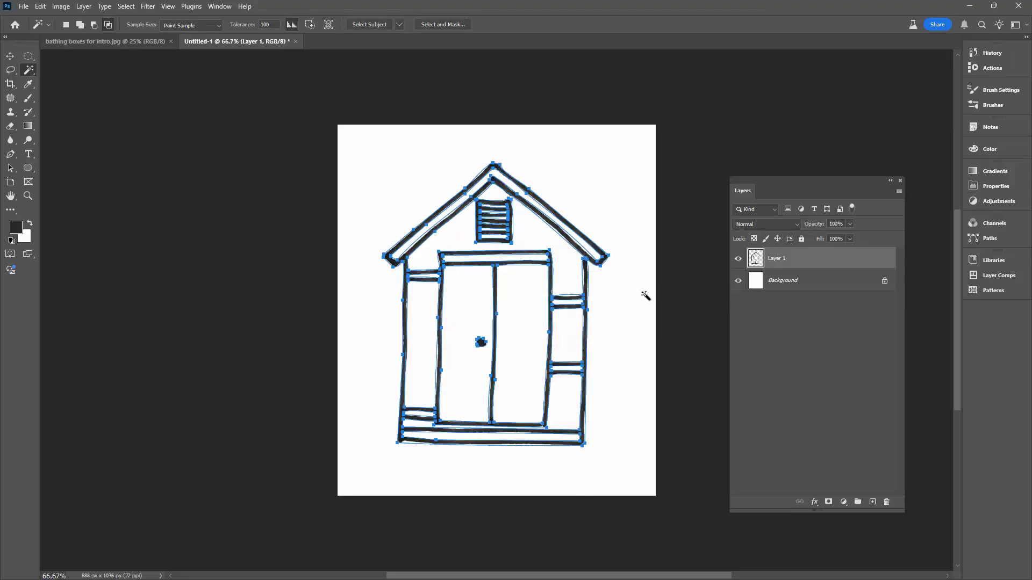
click(738, 259)
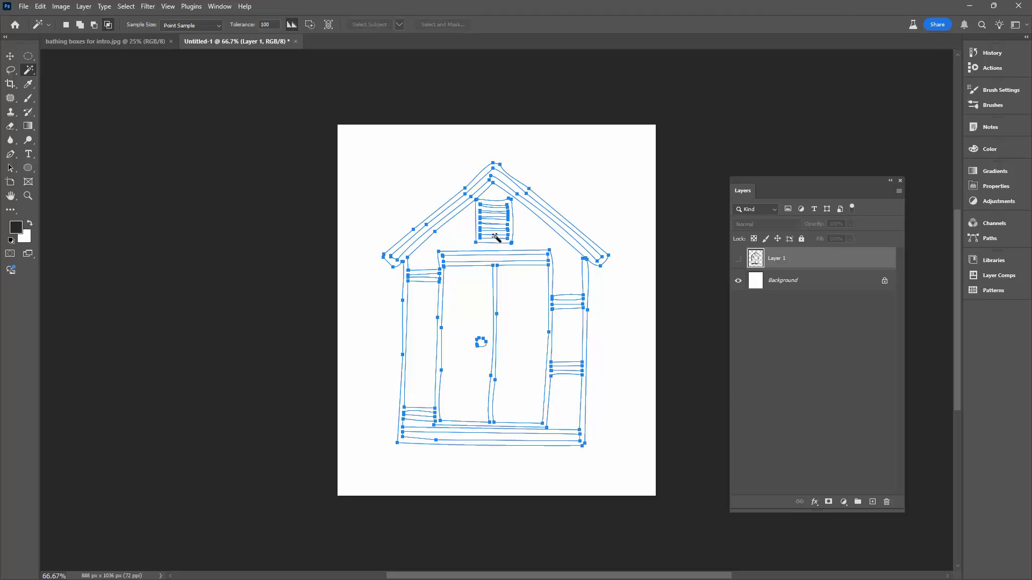
- Redo the work path at a finer tolerance of 1 and hide Layer 1 again
key(ctrl+comma)
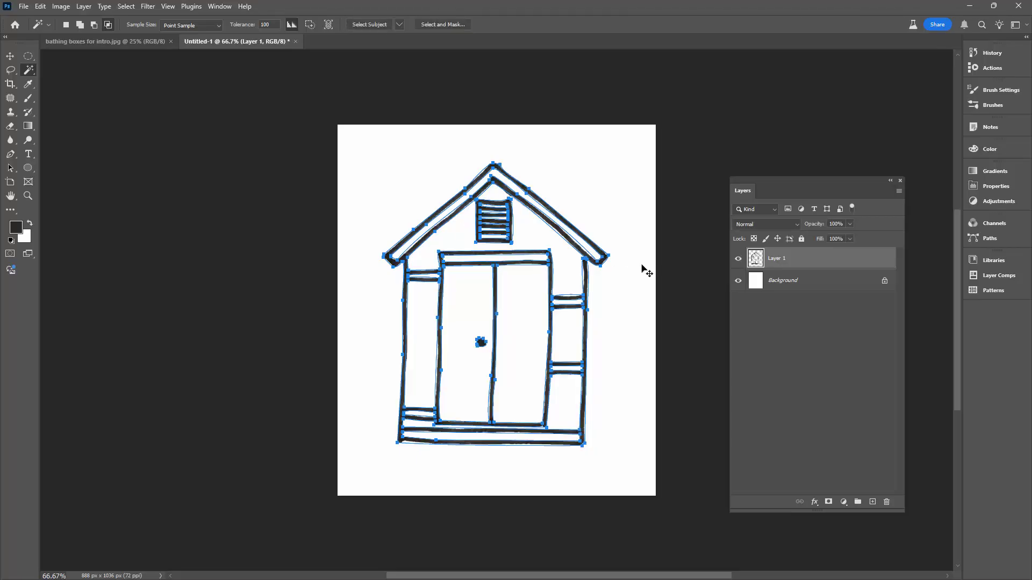
key(ctrl+Return)
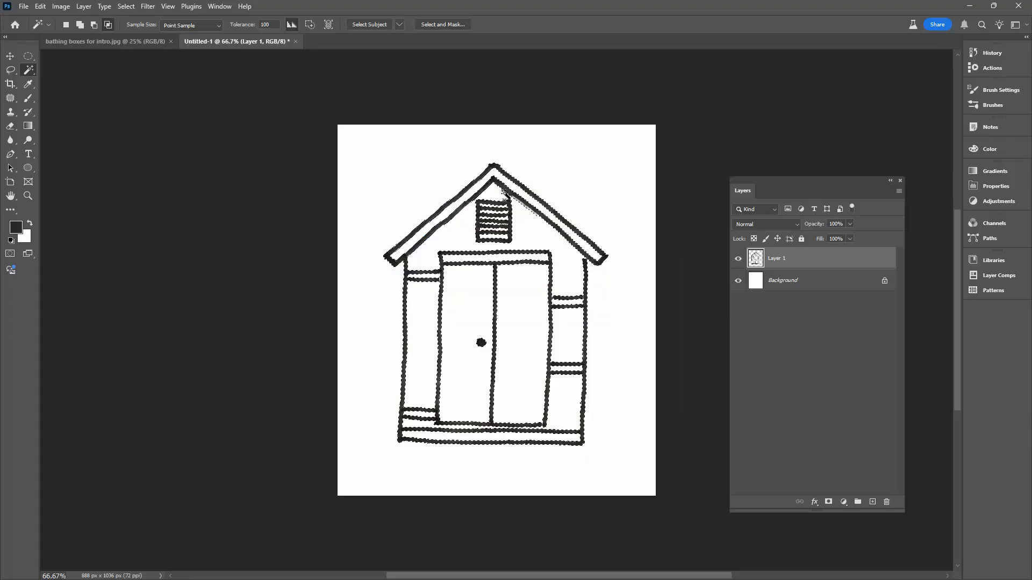
right_click(508, 193)
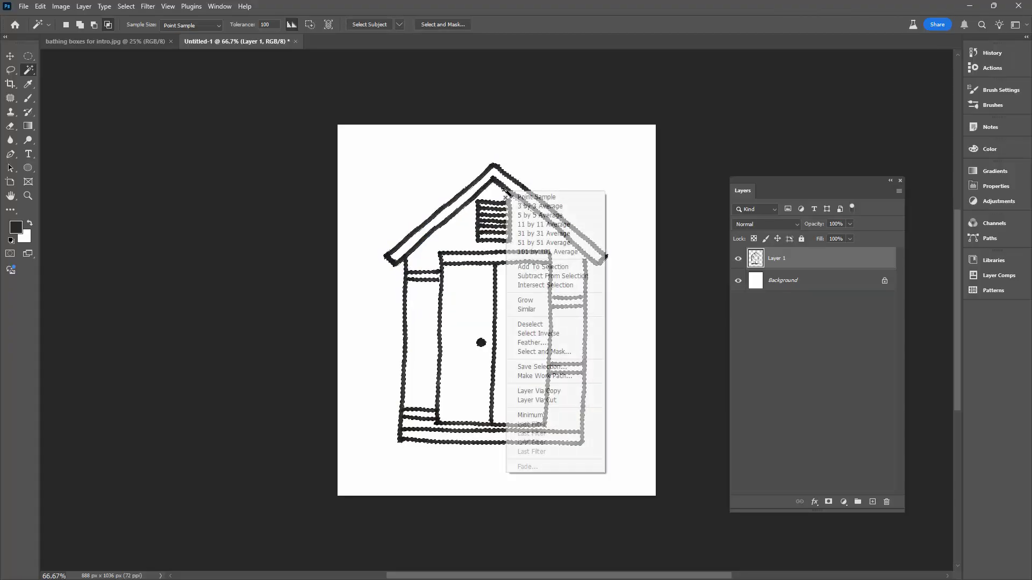
click(564, 376)
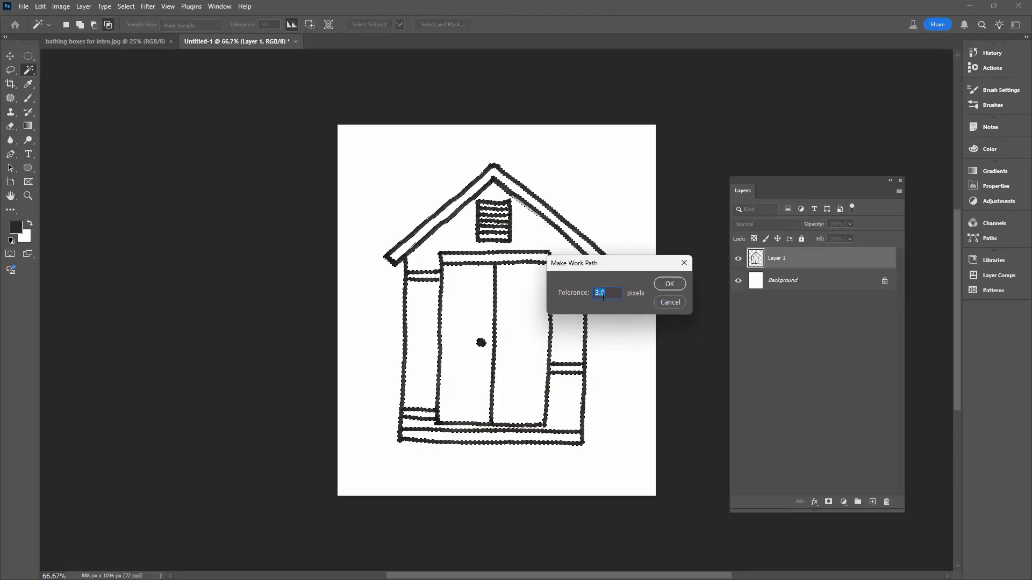
text(1)
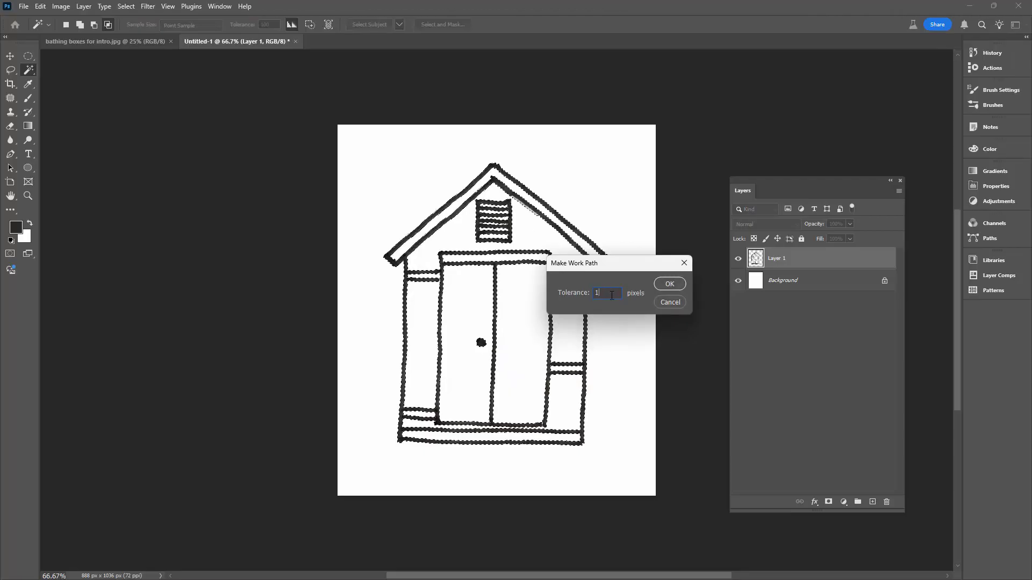
click(676, 284)
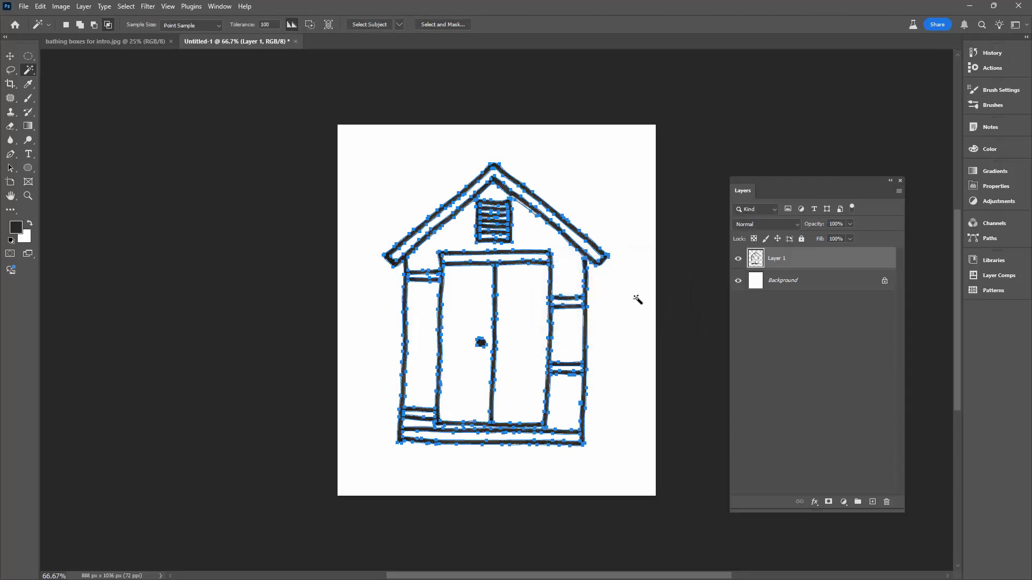
click(738, 259)
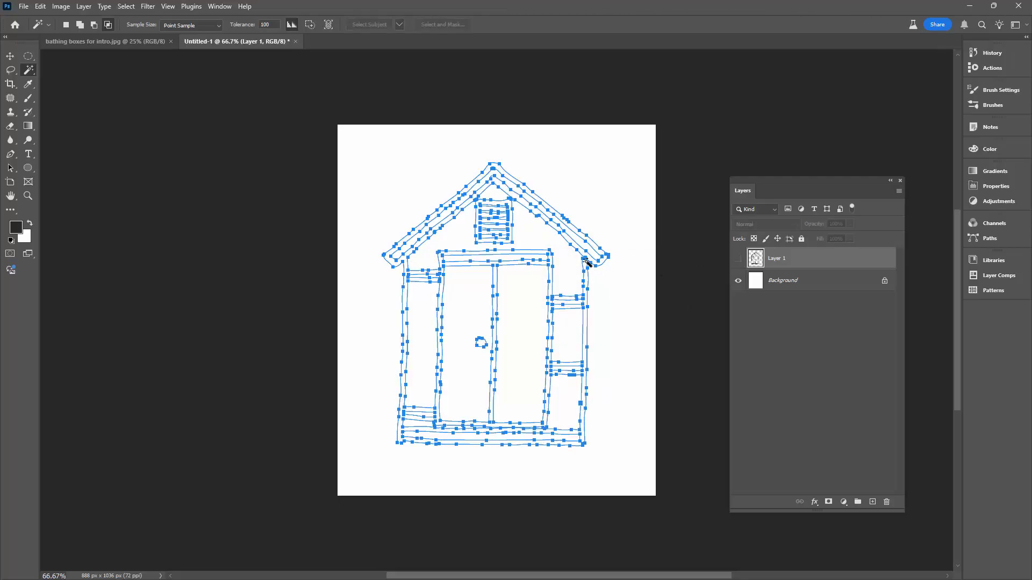
- Save the Work Path in the Paths panel under the name 'Bathing box'
click(986, 238)
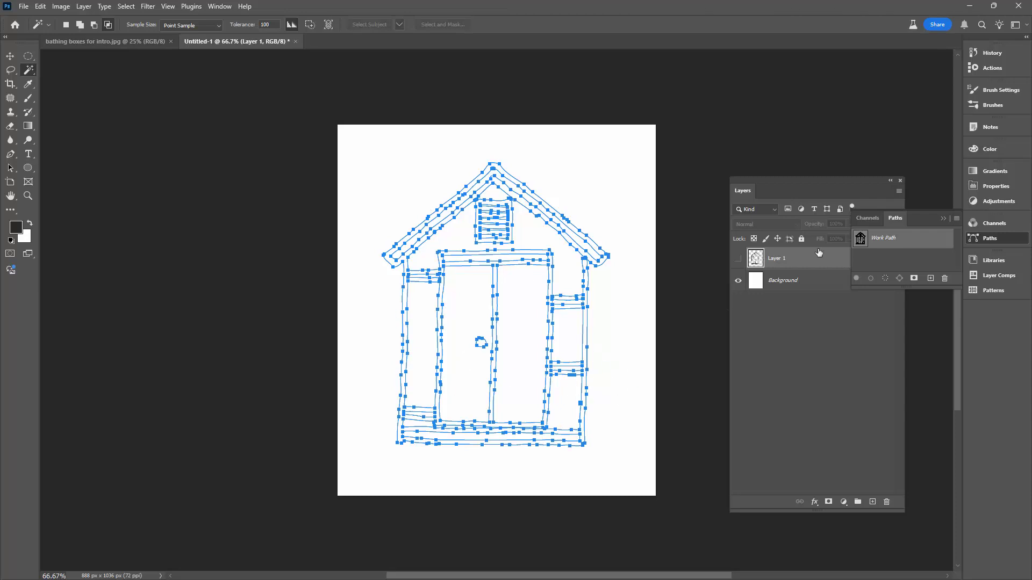
double_click(894, 240)
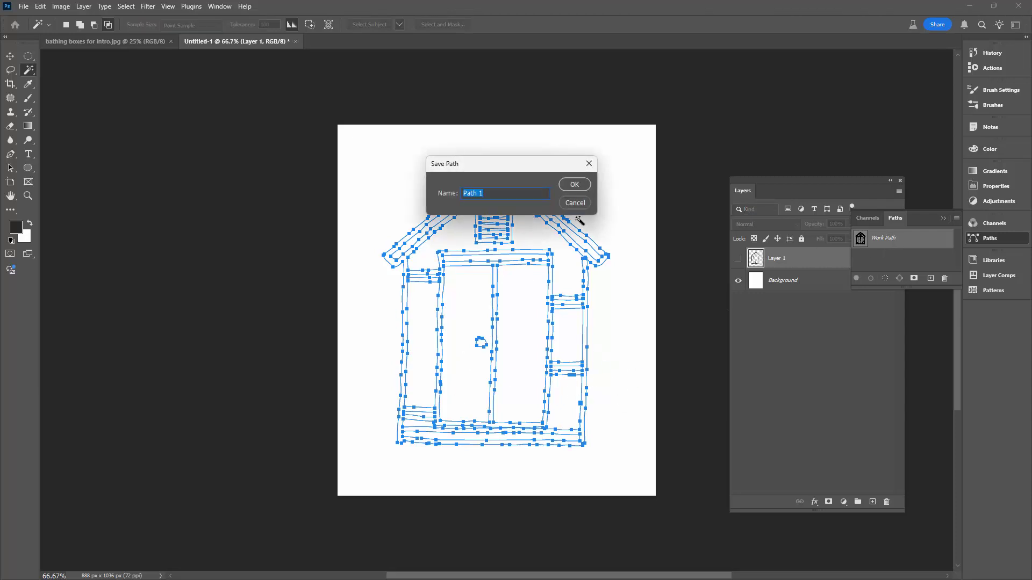
text(Ba)
click(575, 185)
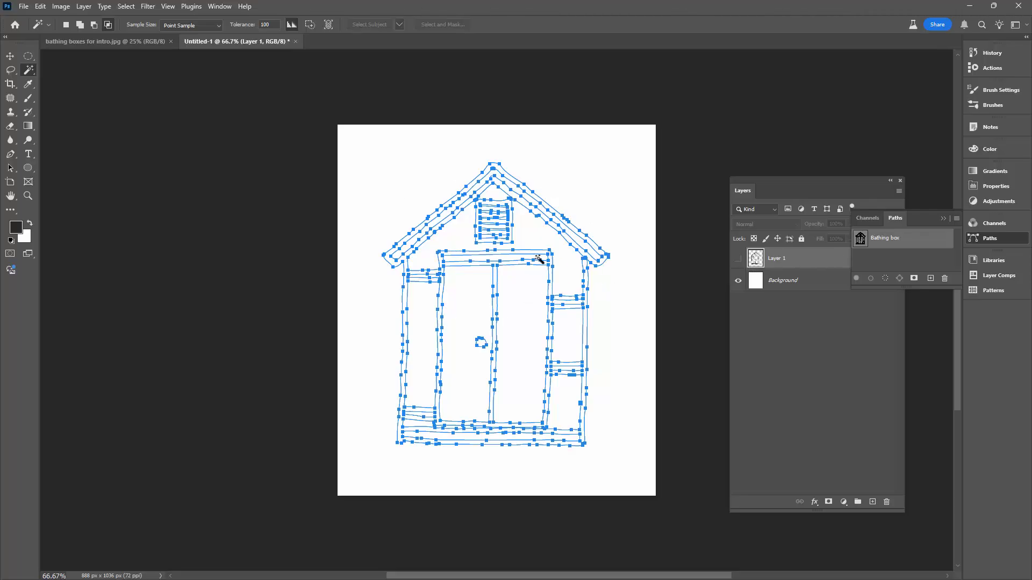
- Use Edit > Define Custom Shape and enter 'Bathing box 2' as the shape name
click(41, 6)
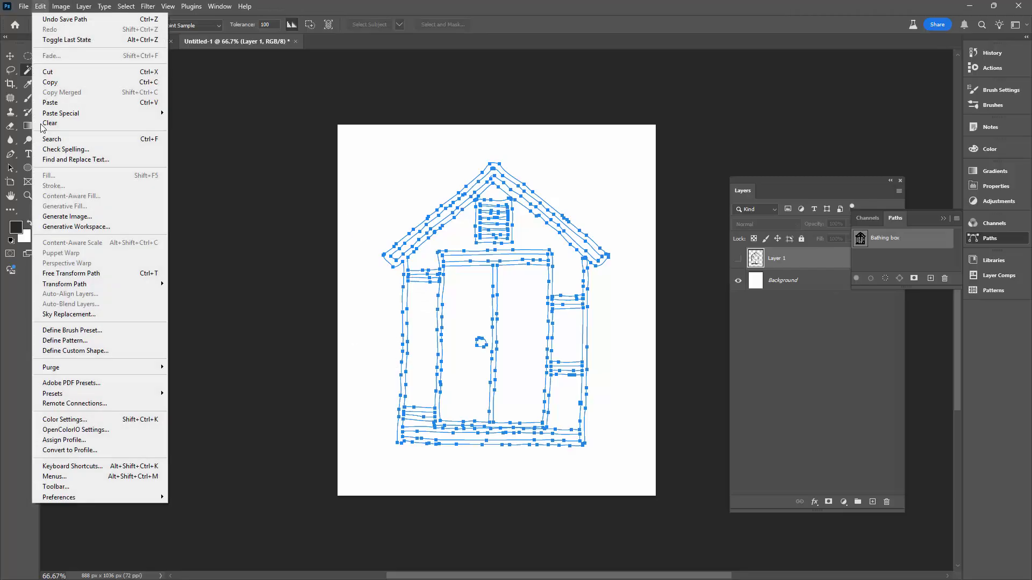
click(75, 350)
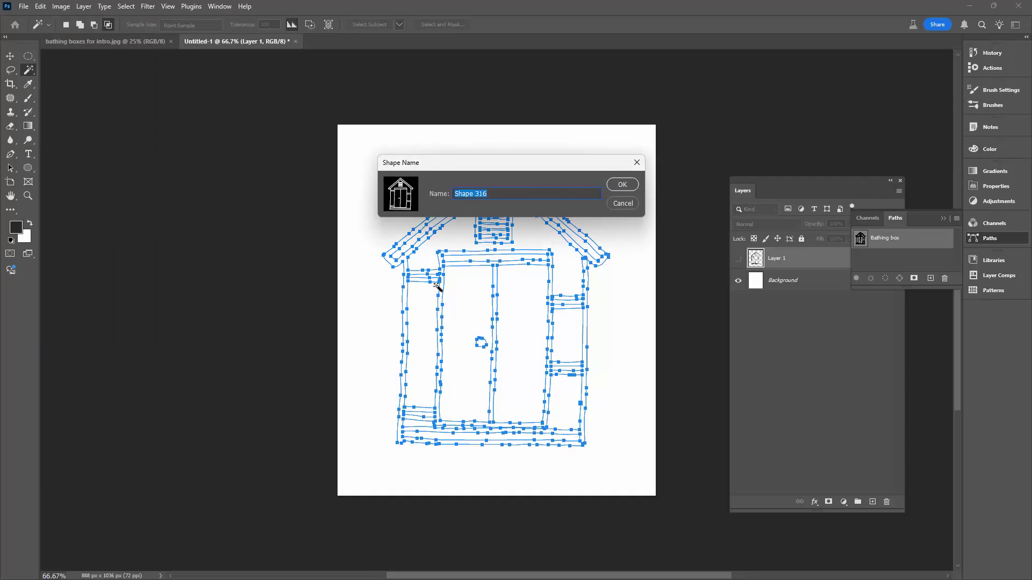
text(Bathing box 2)
- Confirm the shape name and create a new 1000 x 1000 px document
click(621, 185)
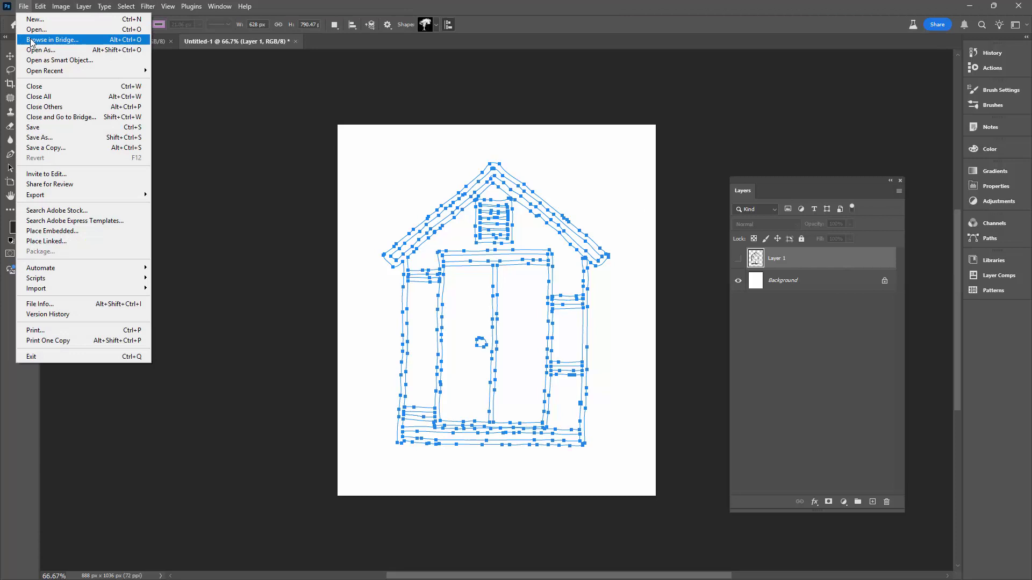
click(53, 22)
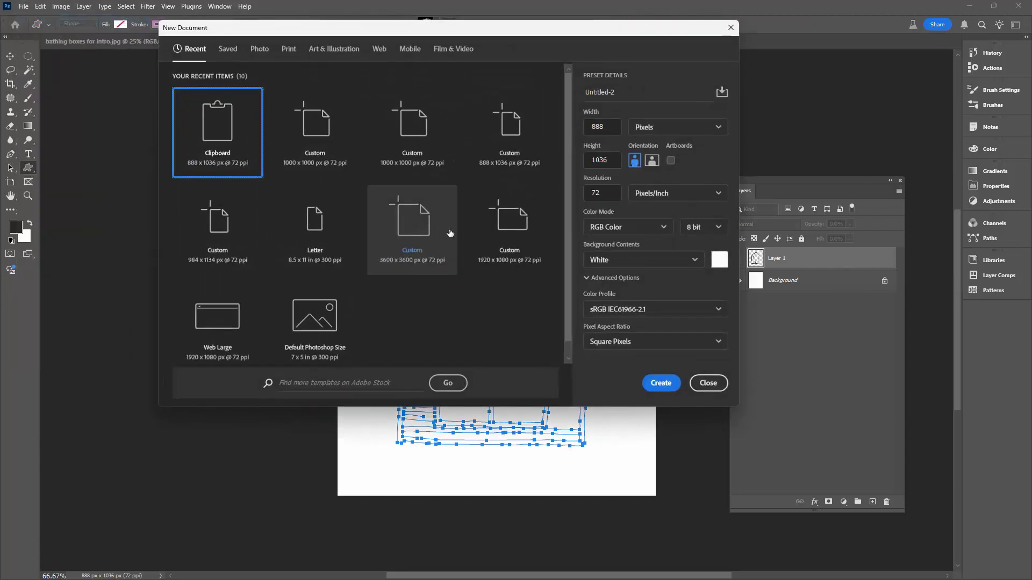
click(324, 128)
click(661, 383)
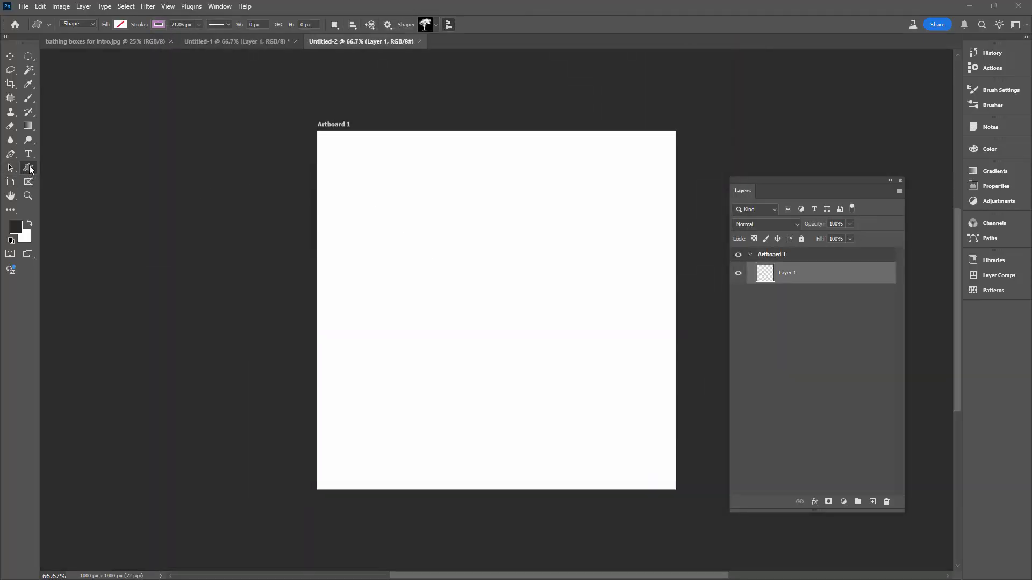
- Select the Custom Shape Tool with Bathing box 2 as the chosen shape
right_click(31, 168)
click(72, 220)
click(436, 26)
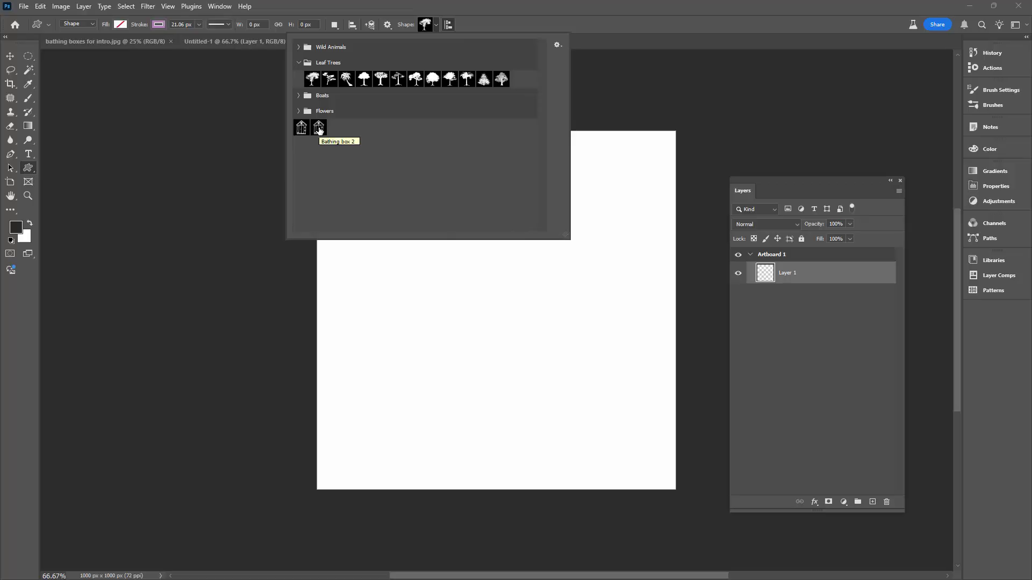
click(319, 128)
click(572, 24)
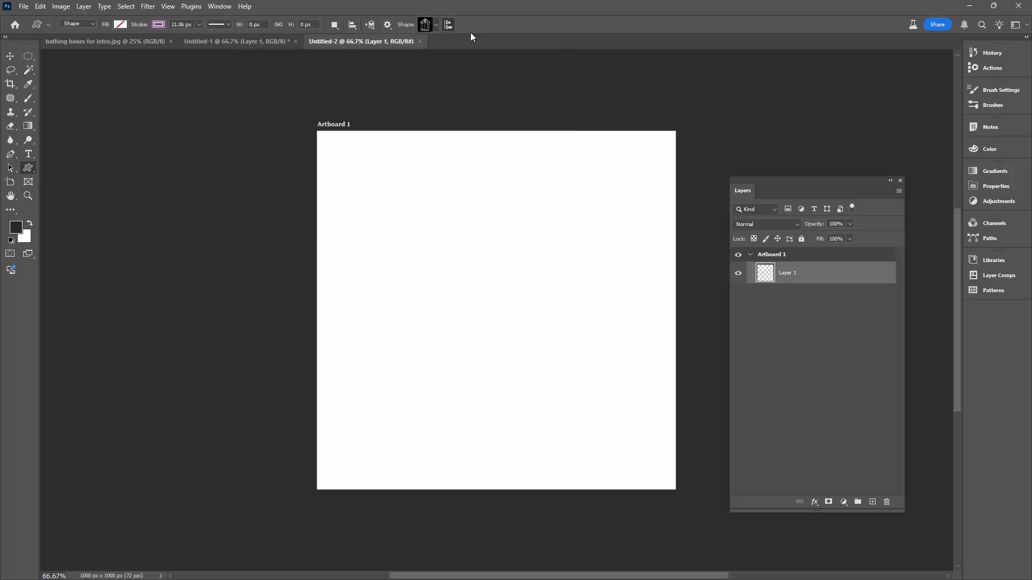
- Set fill to dark blue with no stroke and drag out the 643 x 809 px hut shape
click(120, 25)
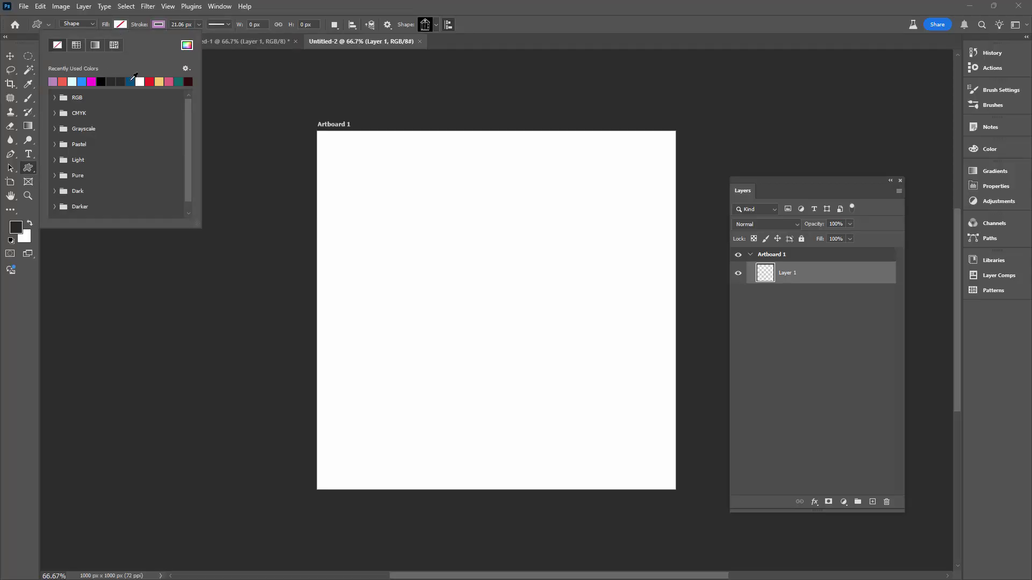
click(130, 81)
click(158, 25)
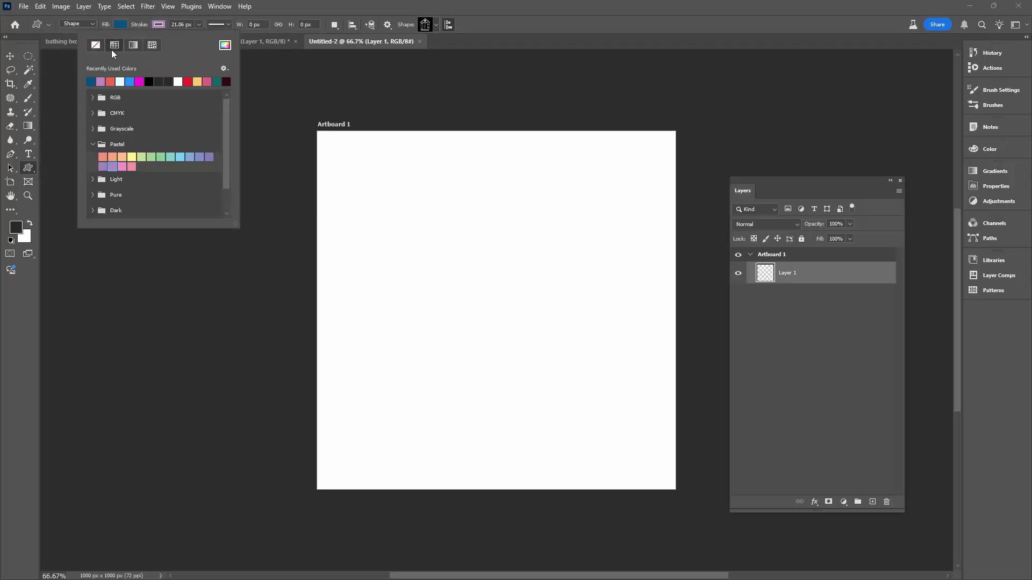
click(95, 44)
click(500, 24)
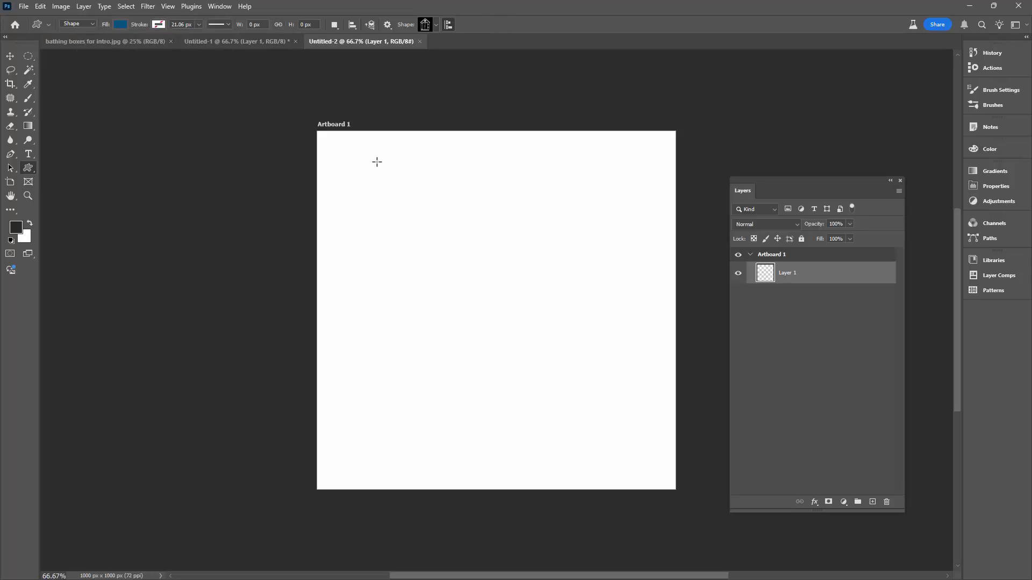
drag(379, 162, 613, 450)
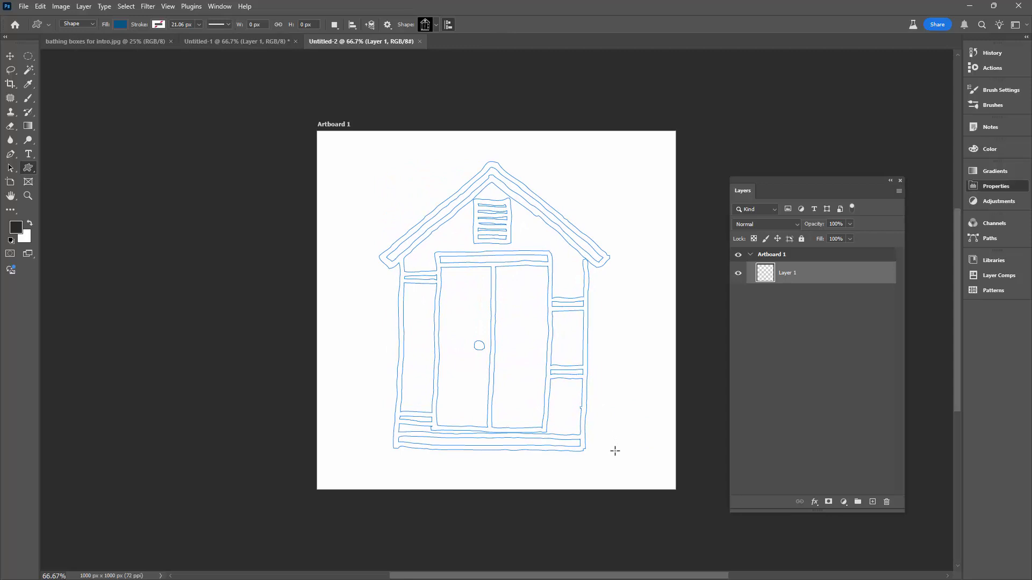
click(773, 313)
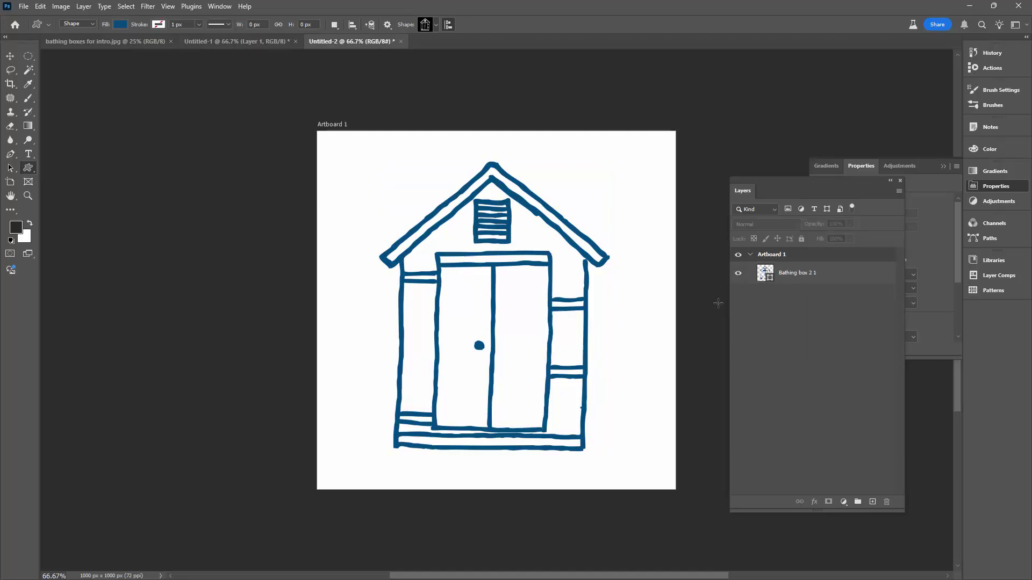
- Change the Bathing box 2 1 shape's fill to red and show its path in Paths
click(771, 284)
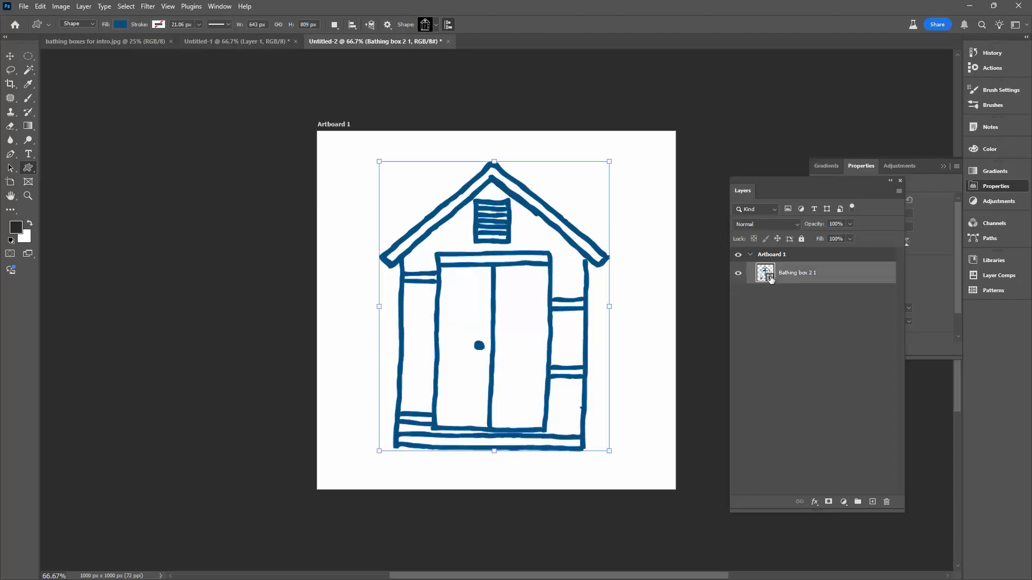
click(12, 168)
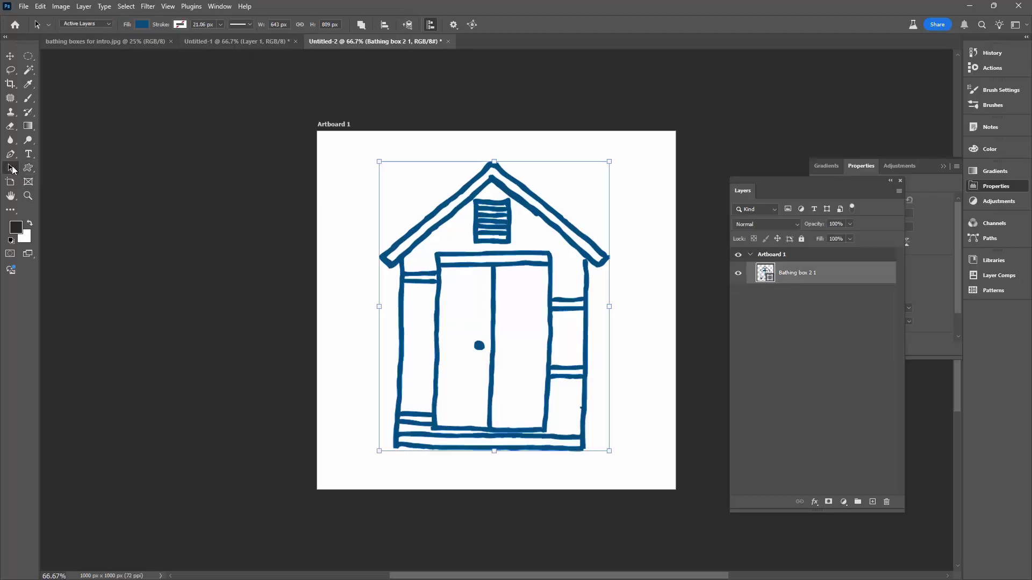
click(143, 24)
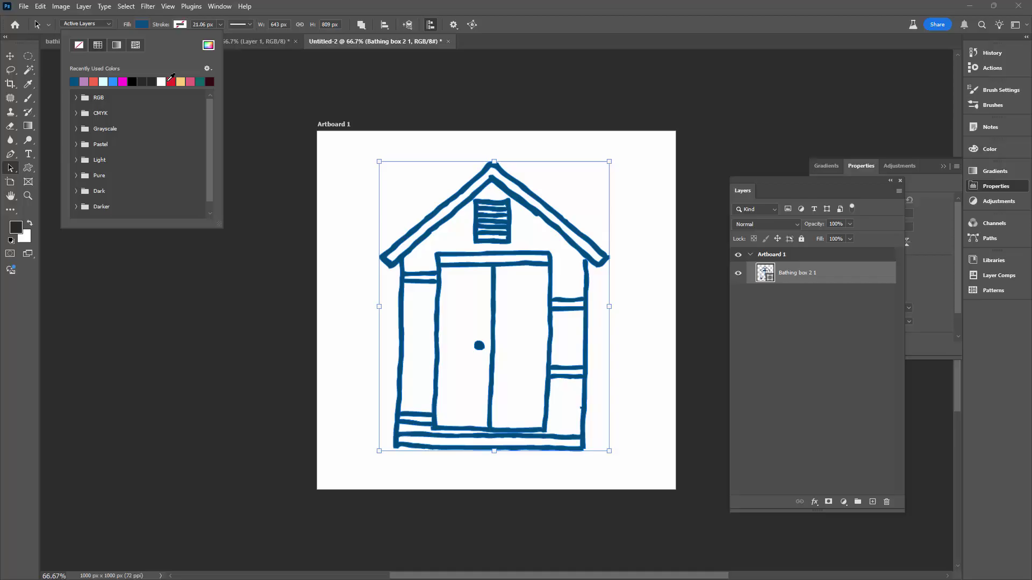
click(171, 81)
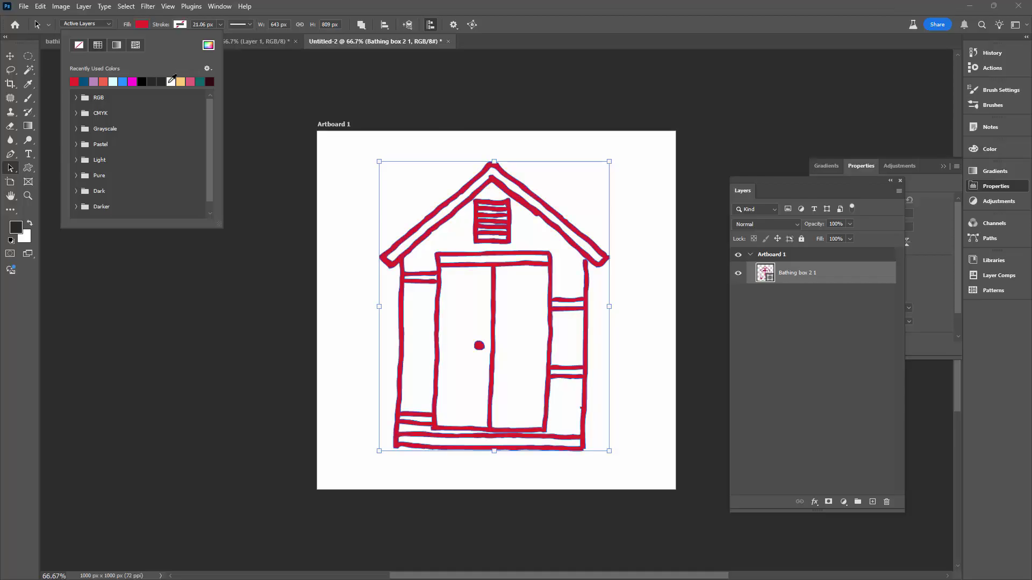
click(753, 359)
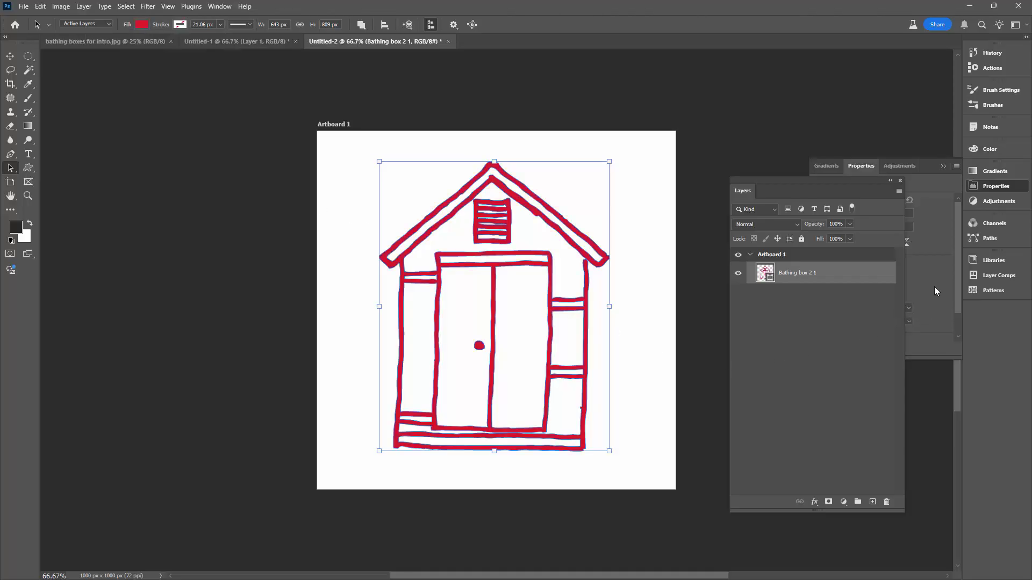
click(983, 238)
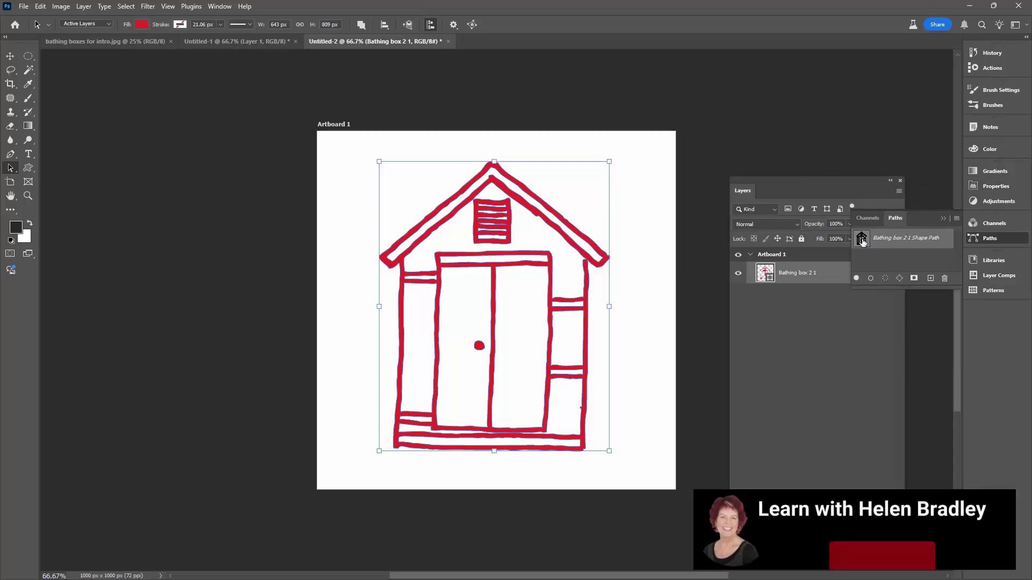
- On Untitled-1, delete the small door-knob subpath from the traced bathing box path using Direct Selection
click(188, 42)
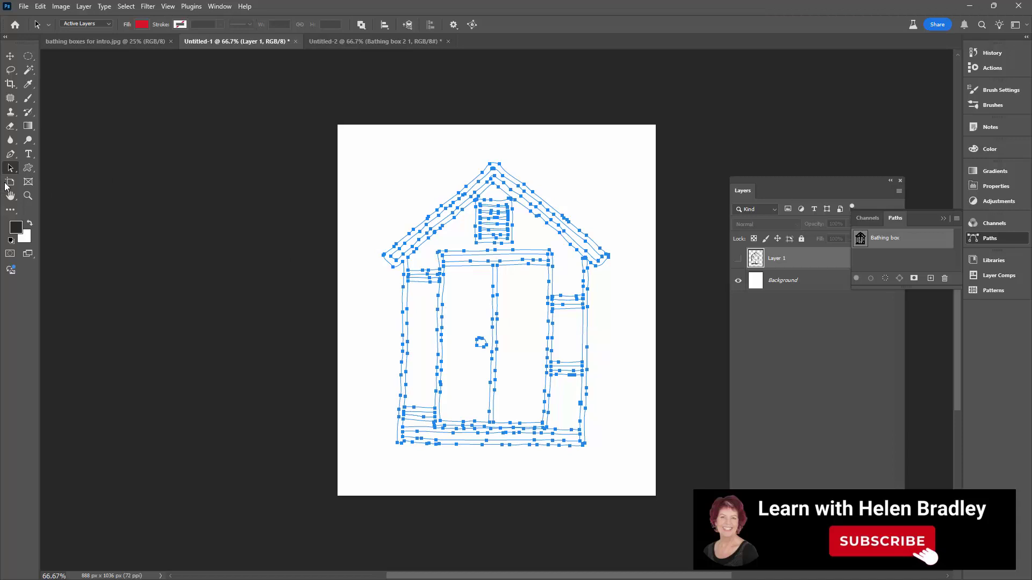
right_click(10, 170)
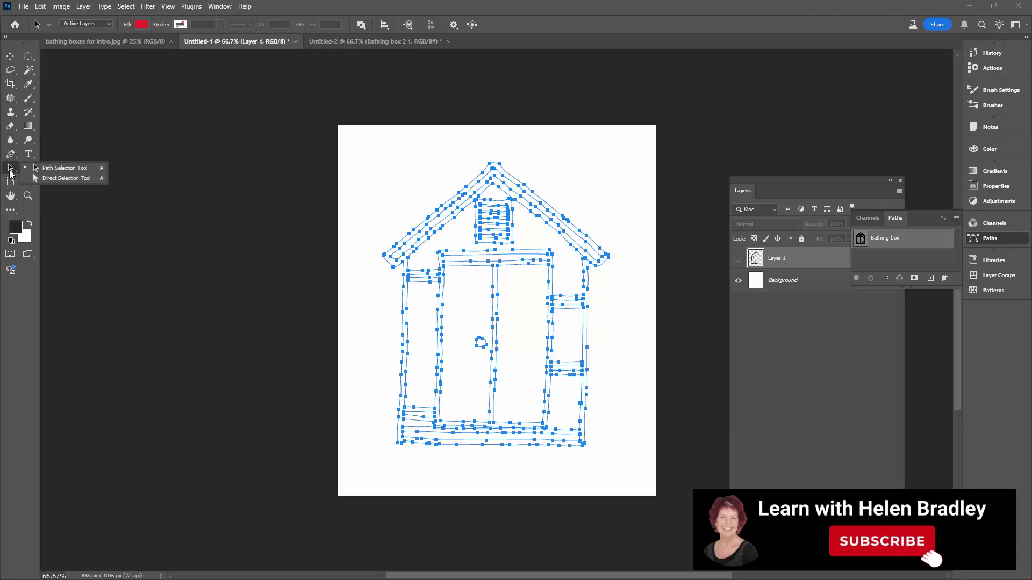
click(49, 178)
click(478, 344)
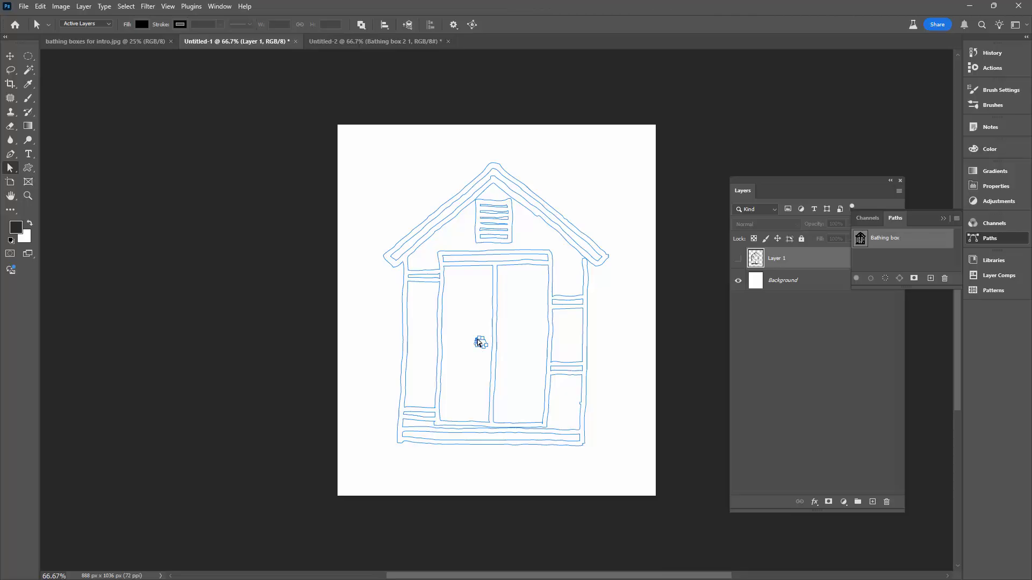
key(Delete)
- Define the door-knob-free path as a custom shape named 'Bathing box 3' via Edit > Define Custom Shape
click(40, 7)
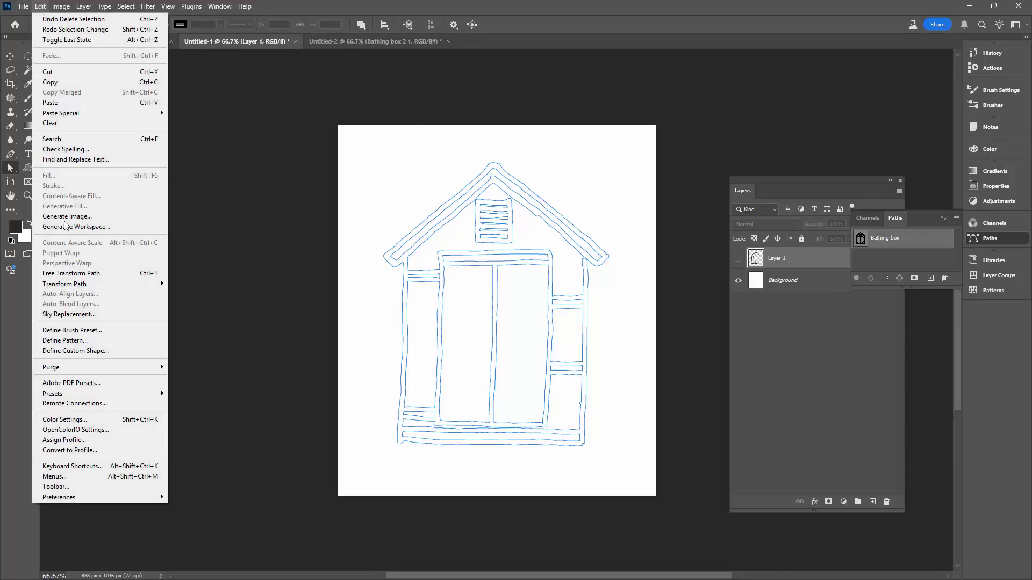
click(78, 351)
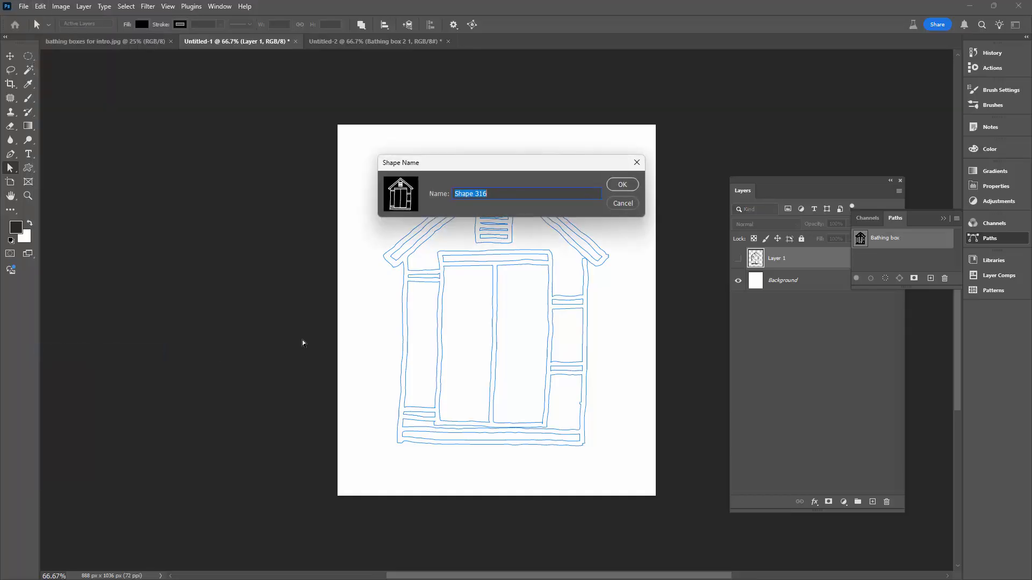
text(Bathing box 3)
click(623, 185)
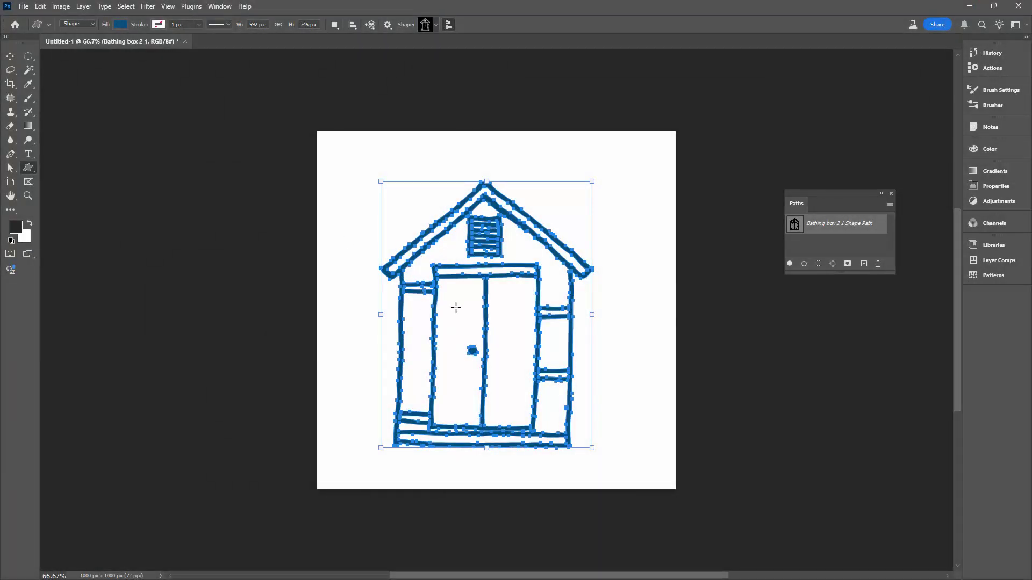
- Zoom in closely on the blue hut's roof peak and select the shape path to show its anchors
click(12, 170)
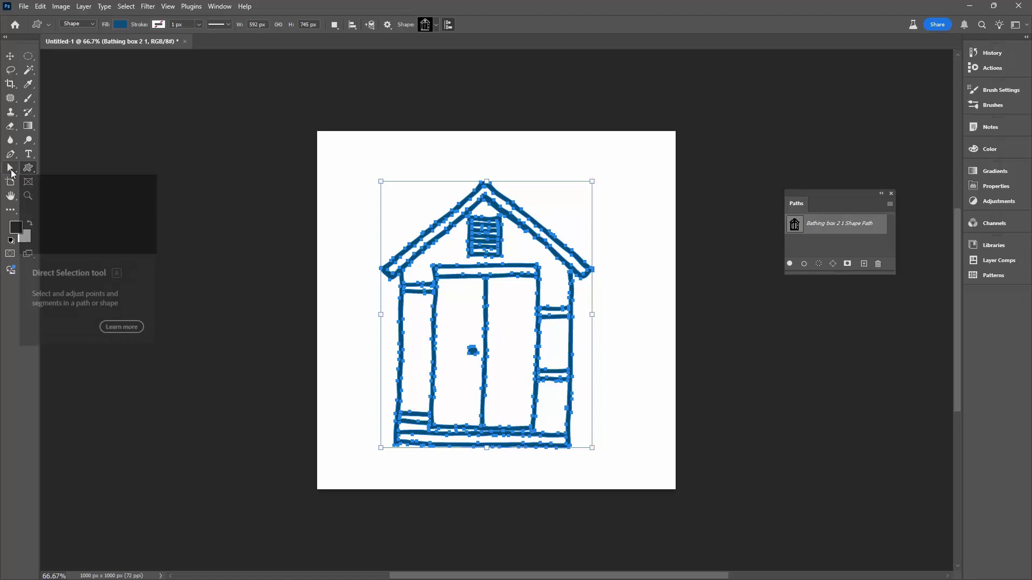
click(618, 330)
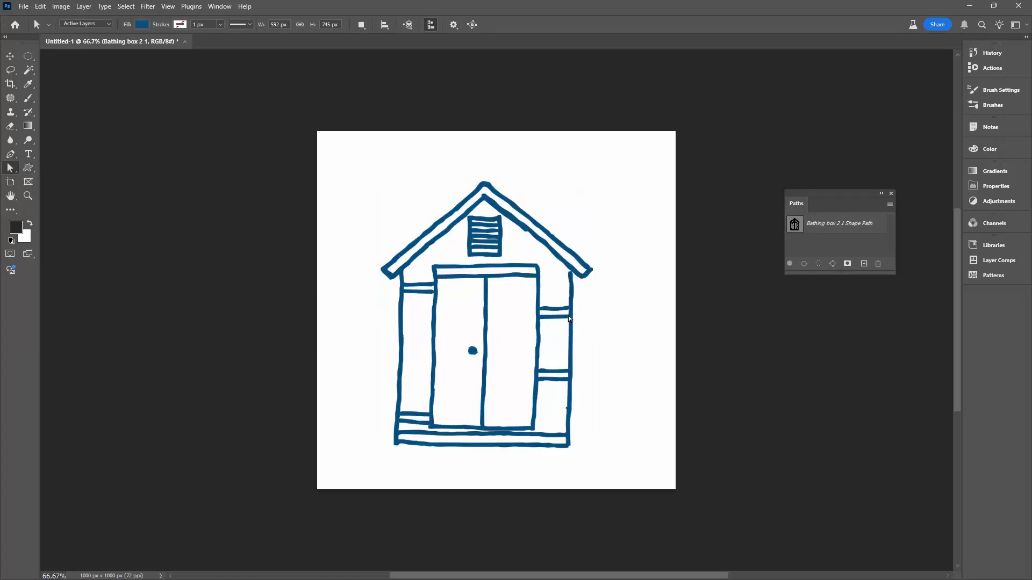
click(571, 316)
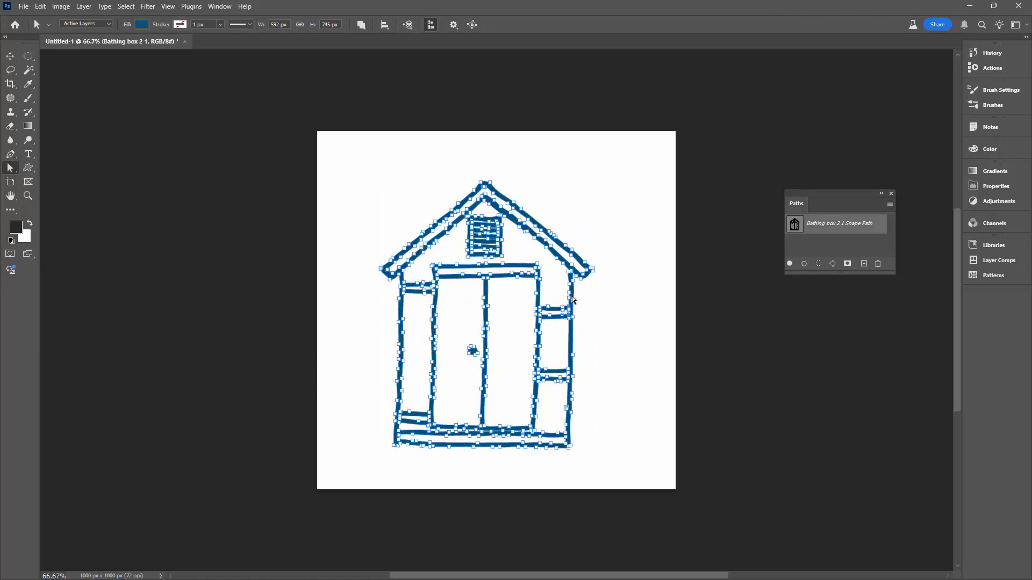
click(595, 319)
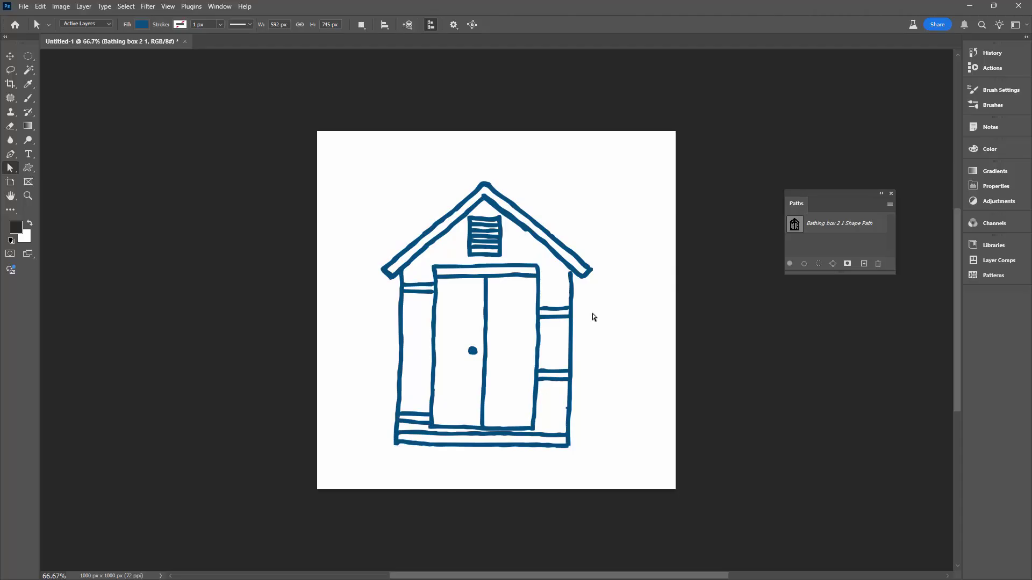
click(28, 196)
drag(514, 216, 562, 267)
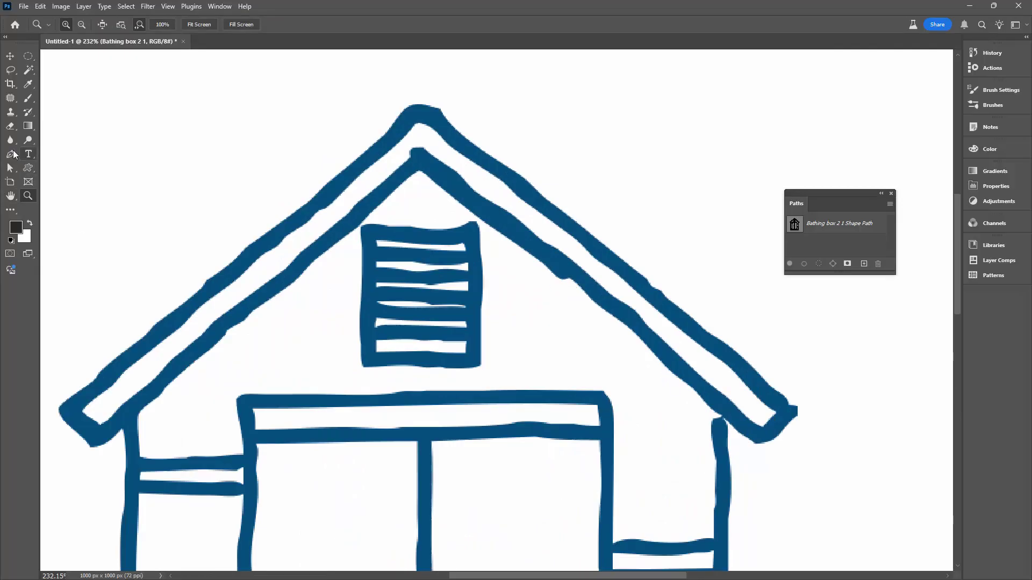
click(10, 168)
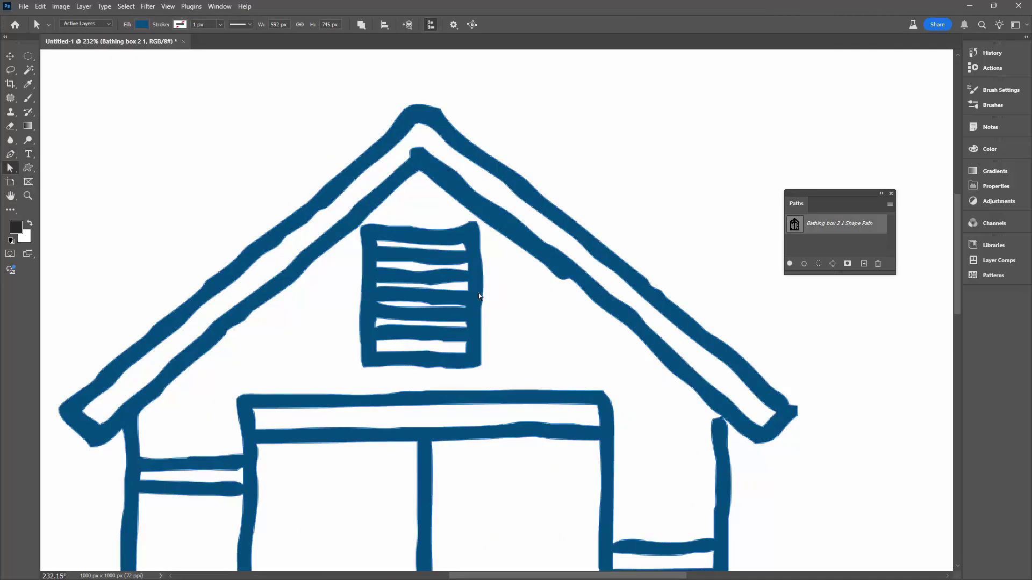
click(563, 279)
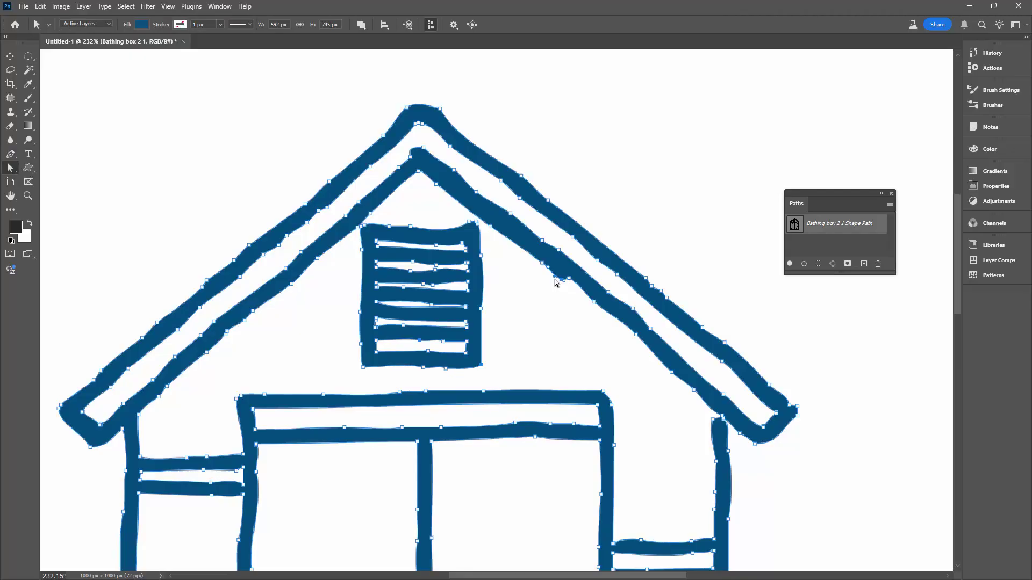
- Convert the live shape to a regular path, nudge the inner roof peak, and delete the door-knob dot
click(562, 278)
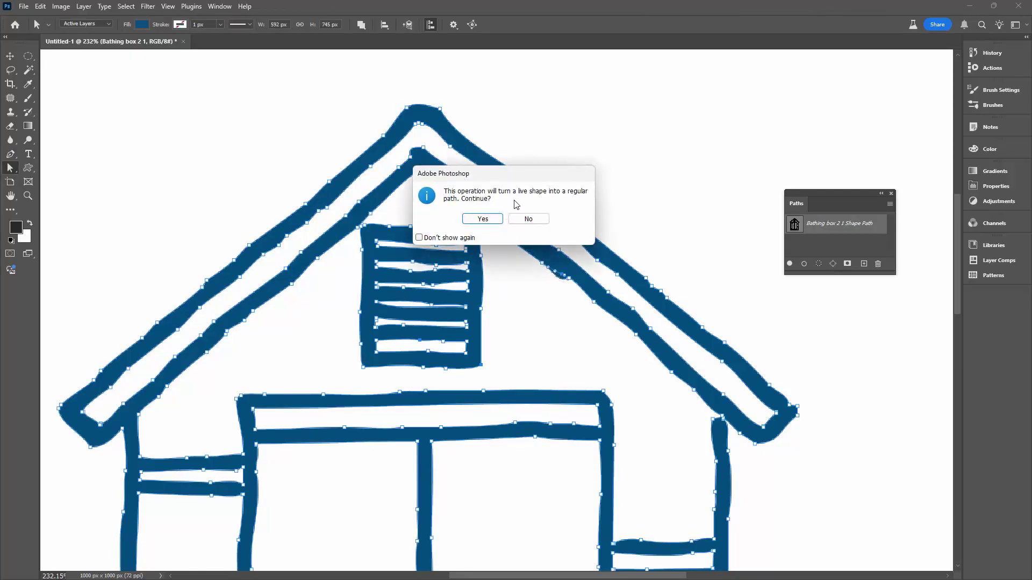
click(482, 218)
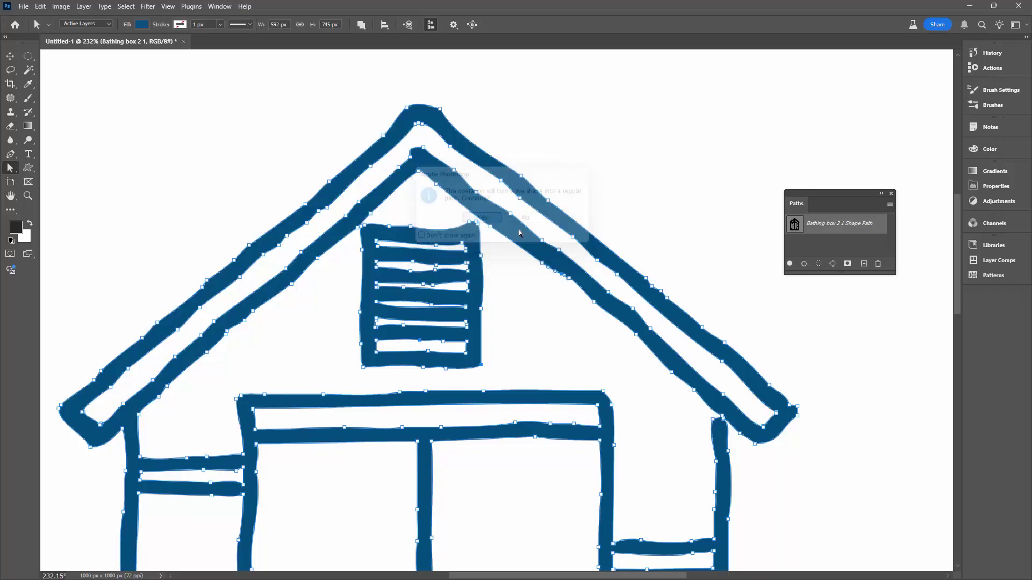
click(409, 158)
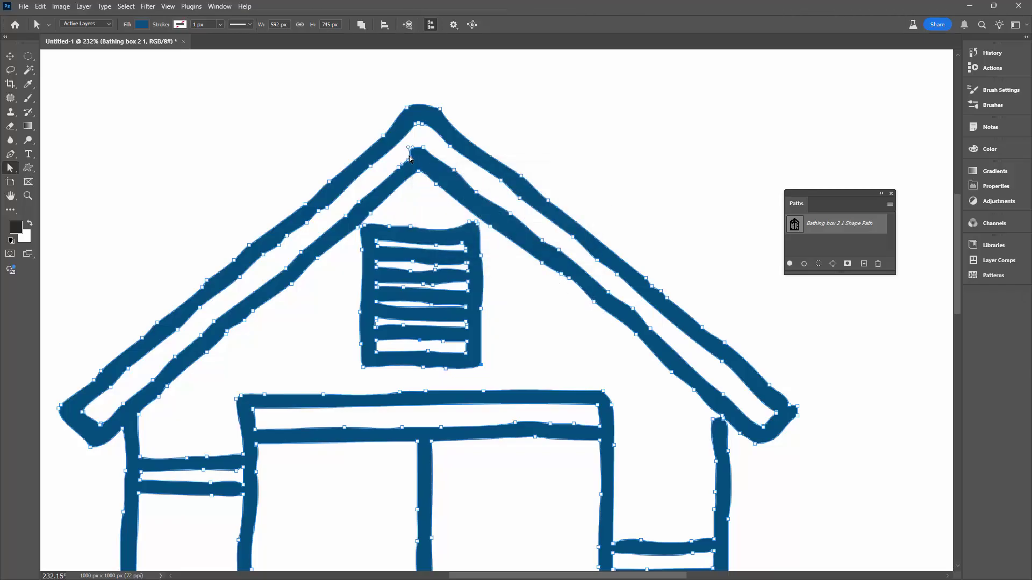
click(409, 147)
drag(408, 148, 411, 150)
mouse_move(832, 470)
mouse_down()
mouse_move(705, 484)
mouse_move(481, 385)
mouse_move(527, 465)
mouse_move(416, 79)
mouse_move(378, 174)
mouse_up()
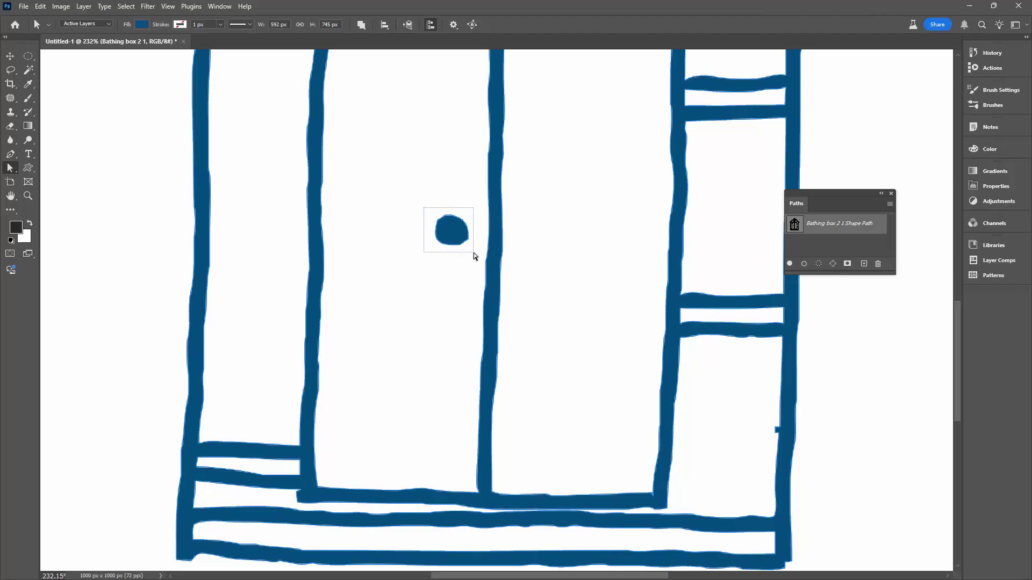
key(Delete)
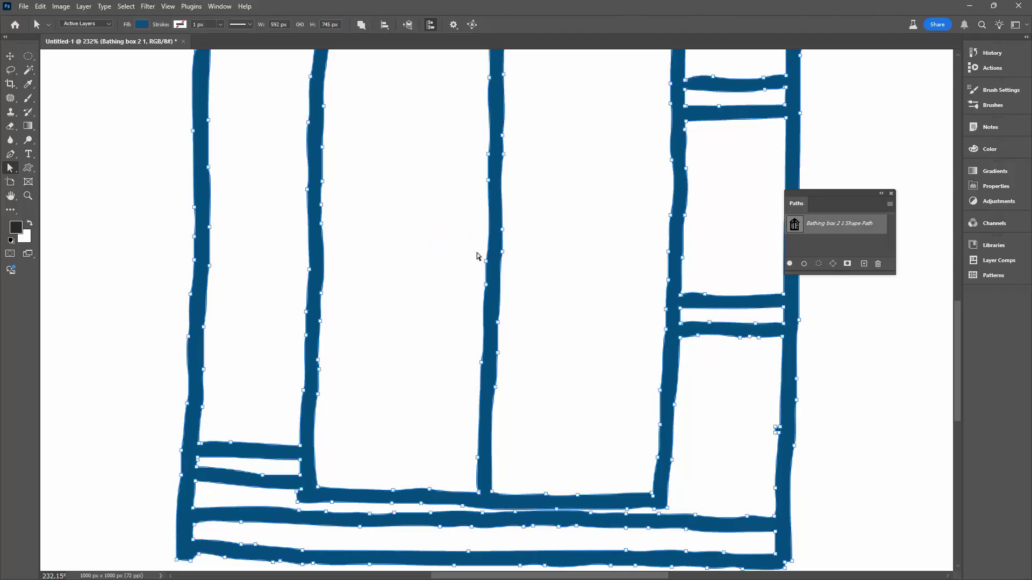
- Fit the whole drawing in the window, deselect the edited path, and show the Layers panel with F7
key(ctrl+0)
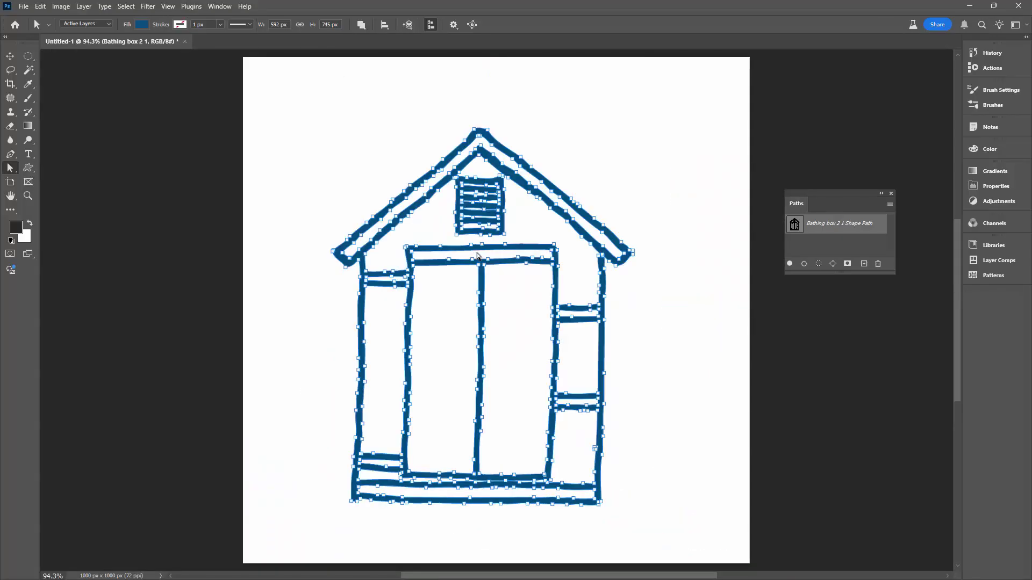
click(661, 275)
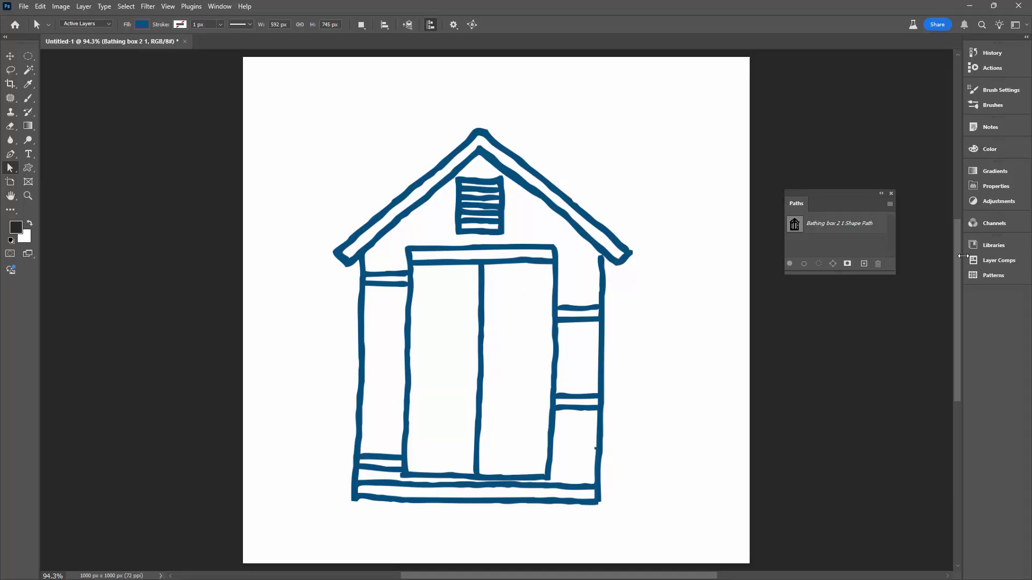
key(F7)
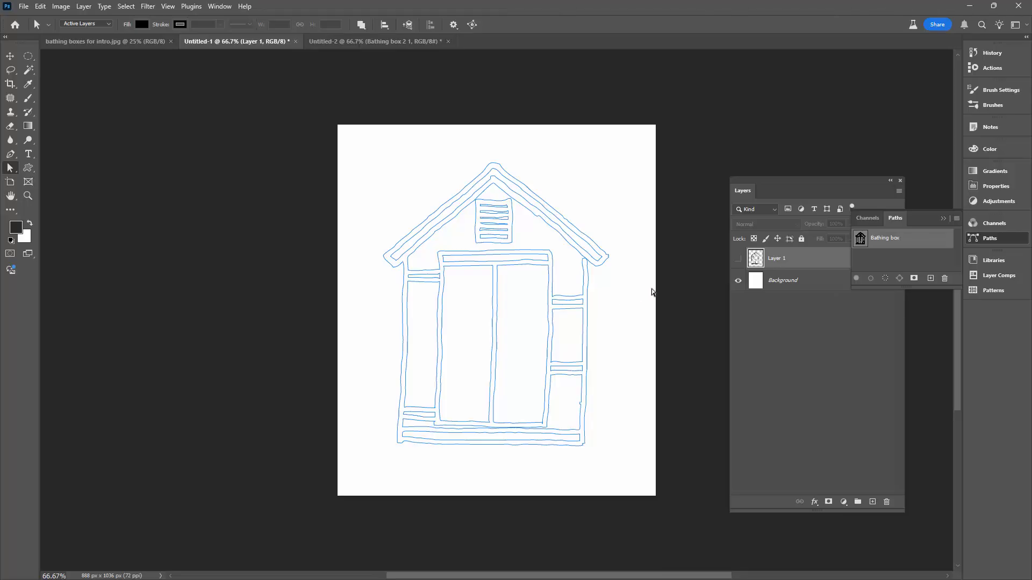
- Collapse the Channels/Paths panel in the dock, leaving only the Layers panel open
click(944, 220)
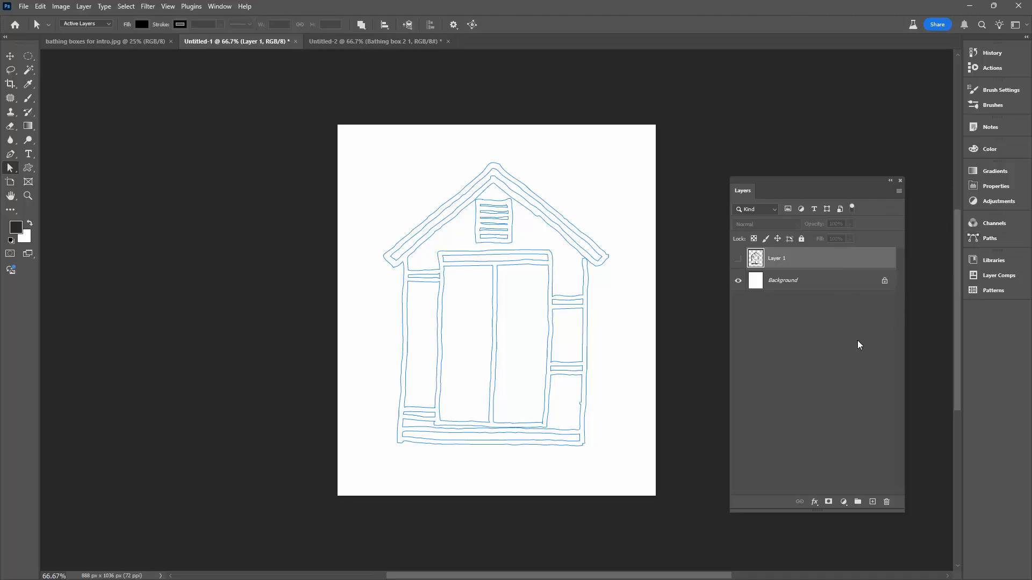